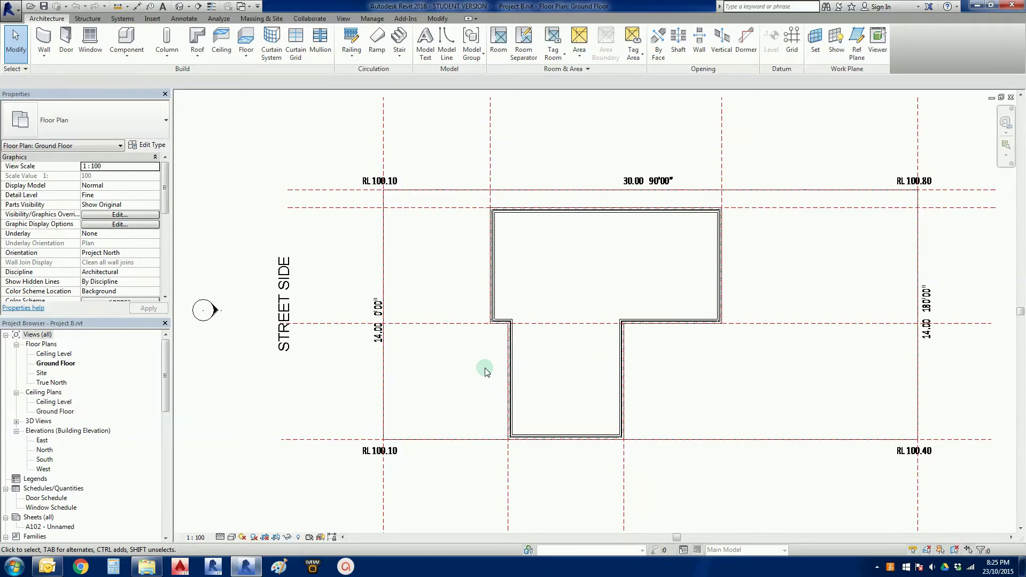
Step: Start the Wall tool, check its location line options, then cancel without placing walls
{"action": "scroll", "coordinate": [452, 291], "scroll_direction": "up", "scroll_amount": 2}
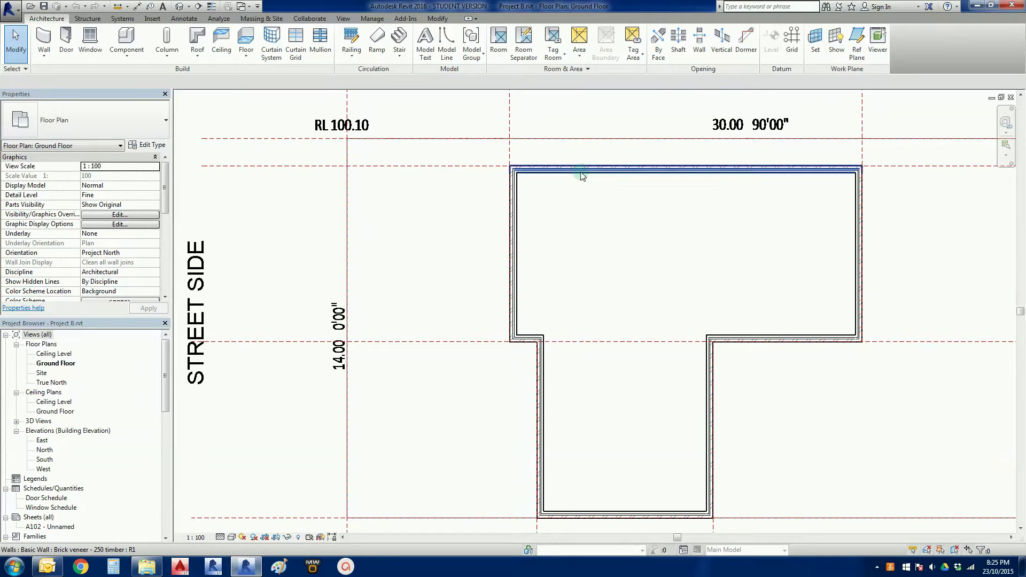
{"action": "scroll", "coordinate": [733, 217], "scroll_direction": "down", "scroll_amount": 1}
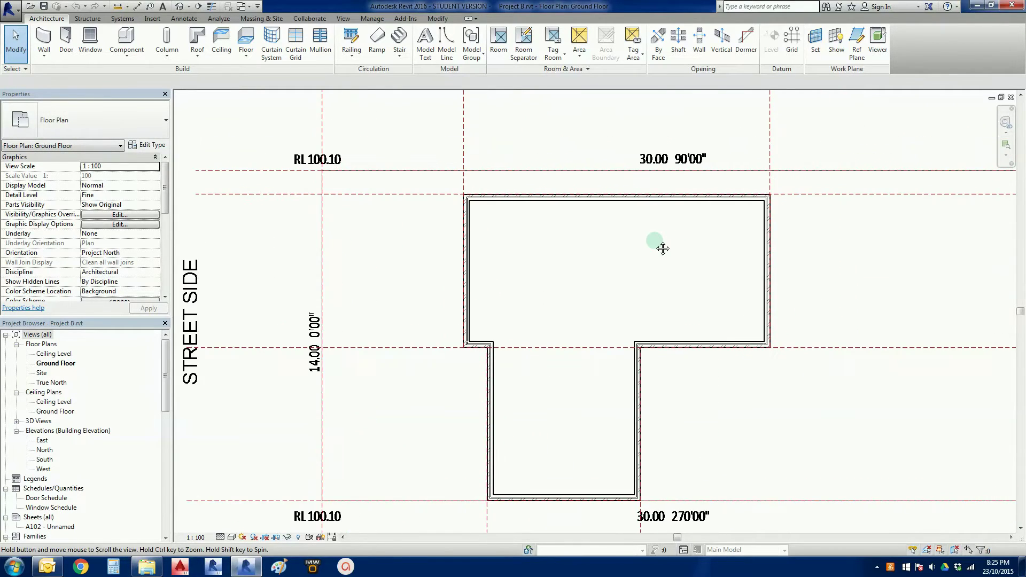
{"action": "middle_click_drag", "start_coordinate": [820, 387], "coordinate": [720, 377]}
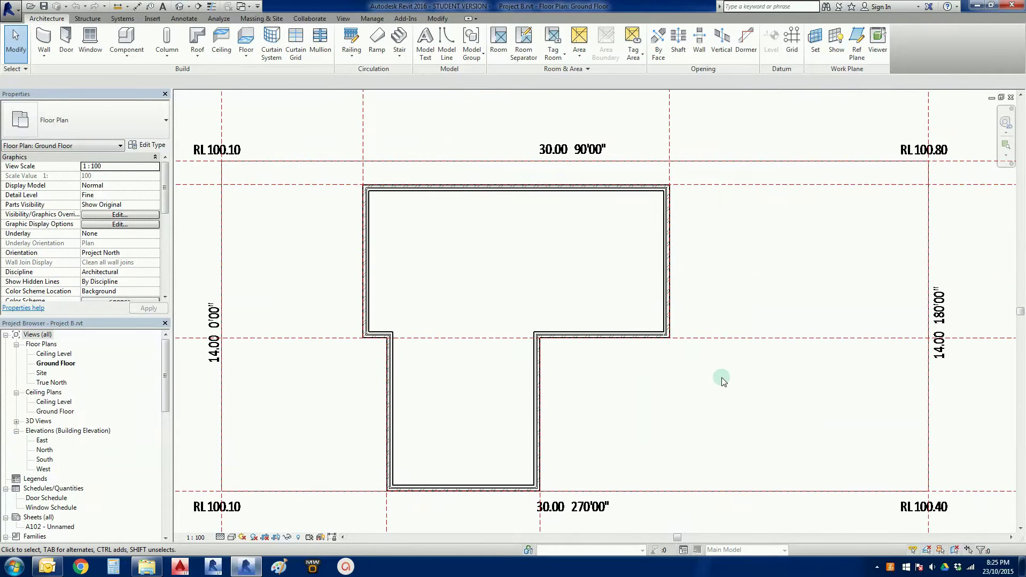
{"action": "scroll", "coordinate": [703, 370], "scroll_direction": "up", "scroll_amount": 2}
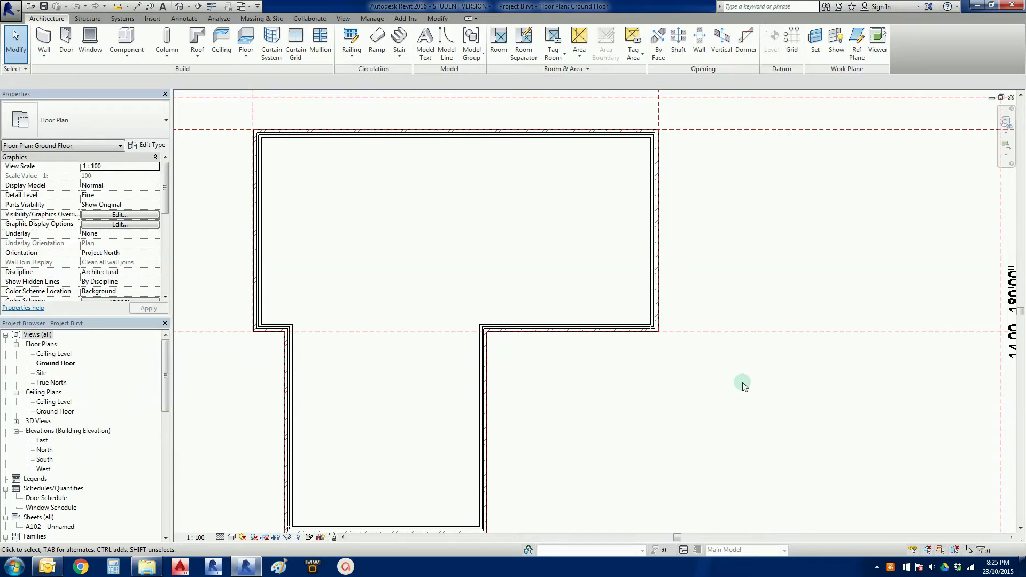
{"action": "key", "text": "w"}
{"action": "key", "text": "a"}
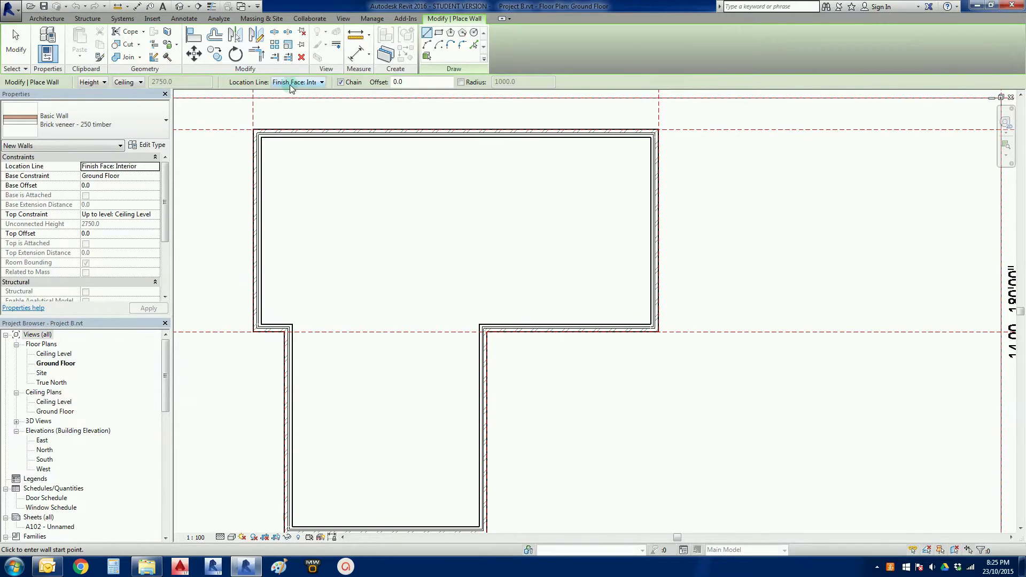
{"action": "left_click", "coordinate": [290, 83]}
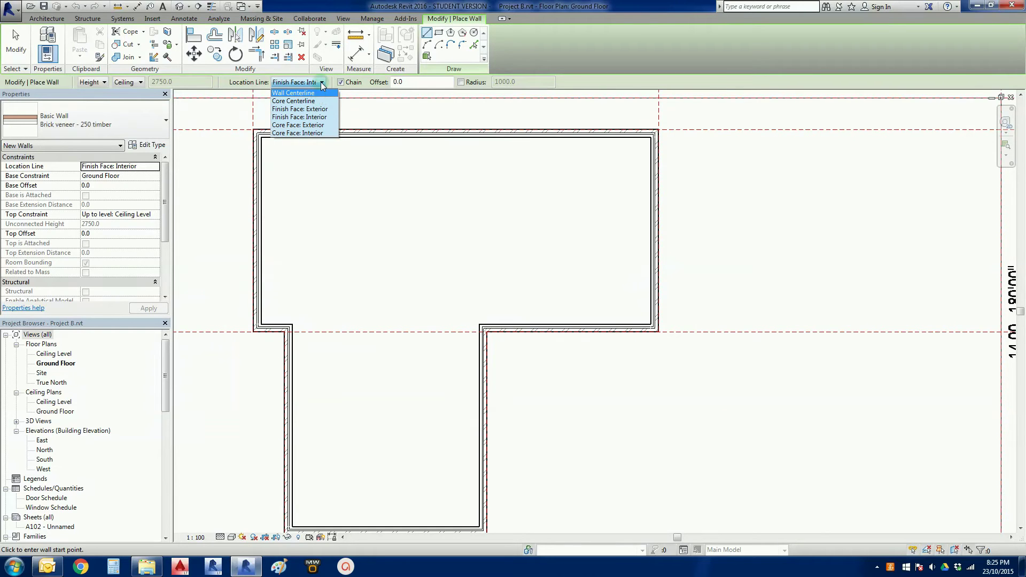
{"action": "left_click", "coordinate": [320, 82]}
{"action": "key", "text": "Escape"}
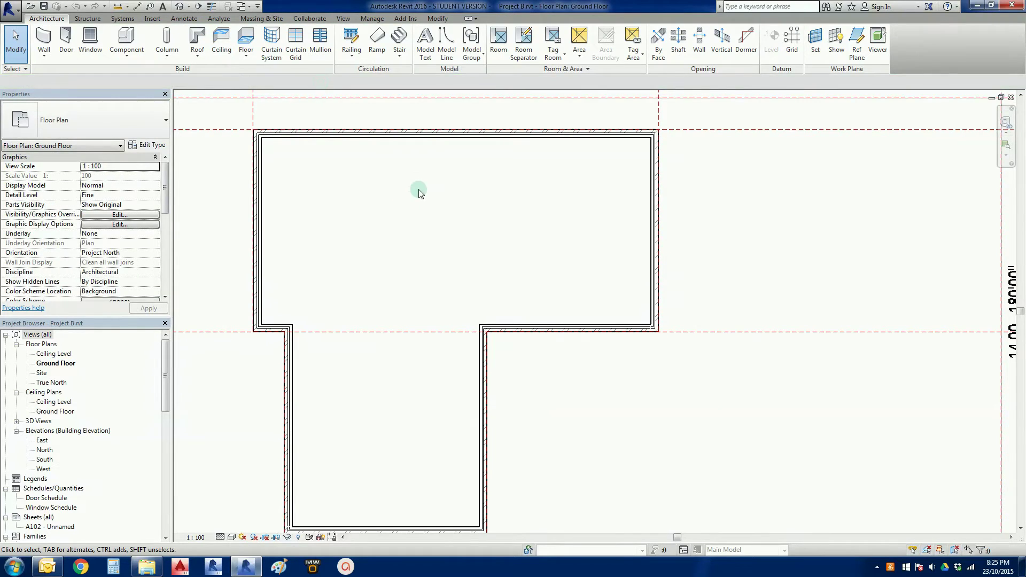
Step: Recentre the plan on the building outline and select its top wall
{"action": "middle_click_drag", "start_coordinate": [439, 185], "coordinate": [499, 211]}
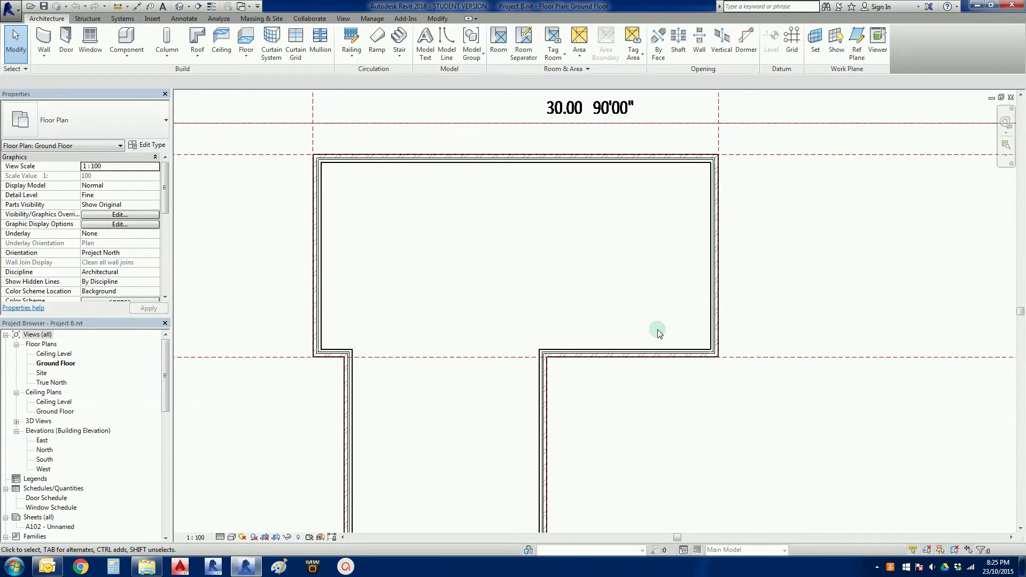
{"action": "middle_click_drag", "start_coordinate": [527, 464], "coordinate": [547, 383]}
{"action": "scroll", "coordinate": [325, 232], "scroll_direction": "up", "scroll_amount": 4}
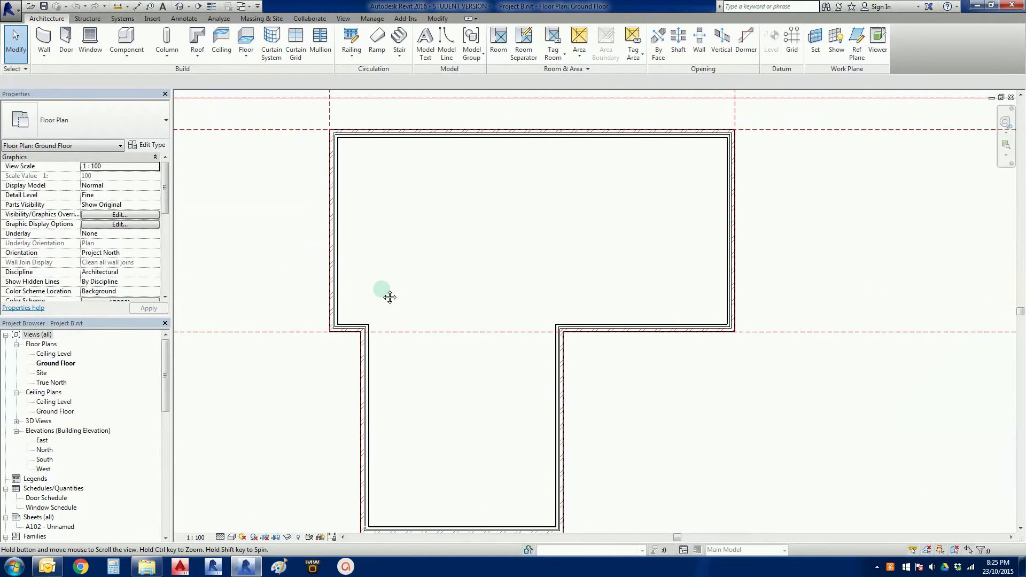
{"action": "scroll", "coordinate": [324, 231], "scroll_direction": "up", "scroll_amount": 2}
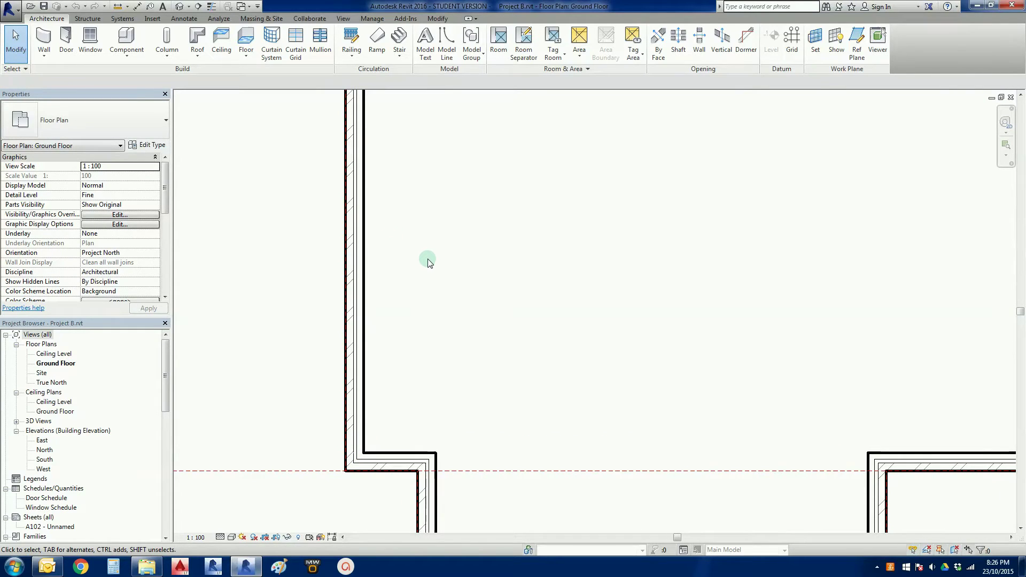
{"action": "scroll", "coordinate": [428, 261], "scroll_direction": "down", "scroll_amount": 3}
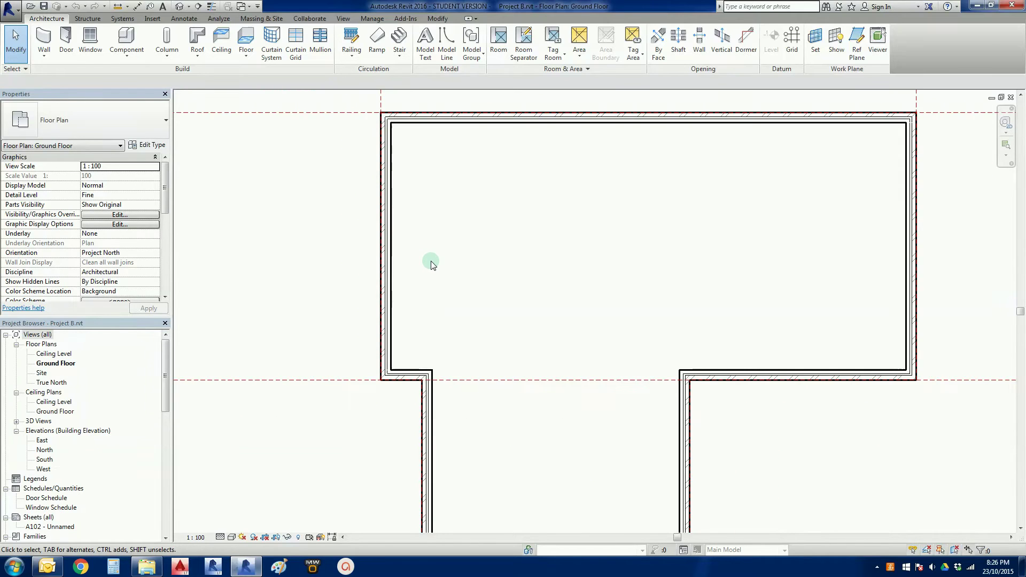
{"action": "middle_click_drag", "start_coordinate": [428, 261], "coordinate": [466, 244]}
{"action": "scroll", "coordinate": [463, 243], "scroll_direction": "down", "scroll_amount": 3}
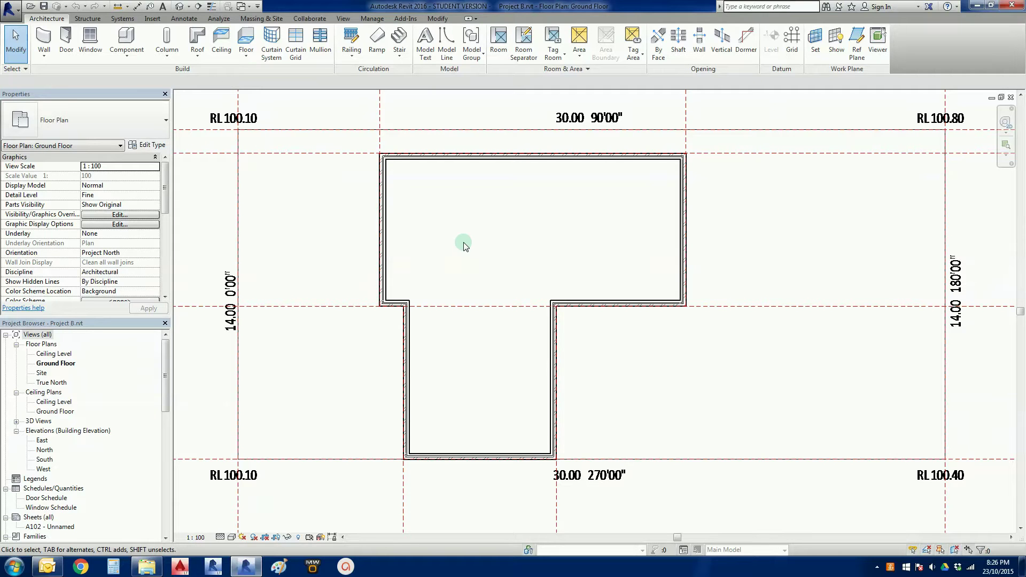
{"action": "scroll", "coordinate": [435, 201], "scroll_direction": "up", "scroll_amount": 1}
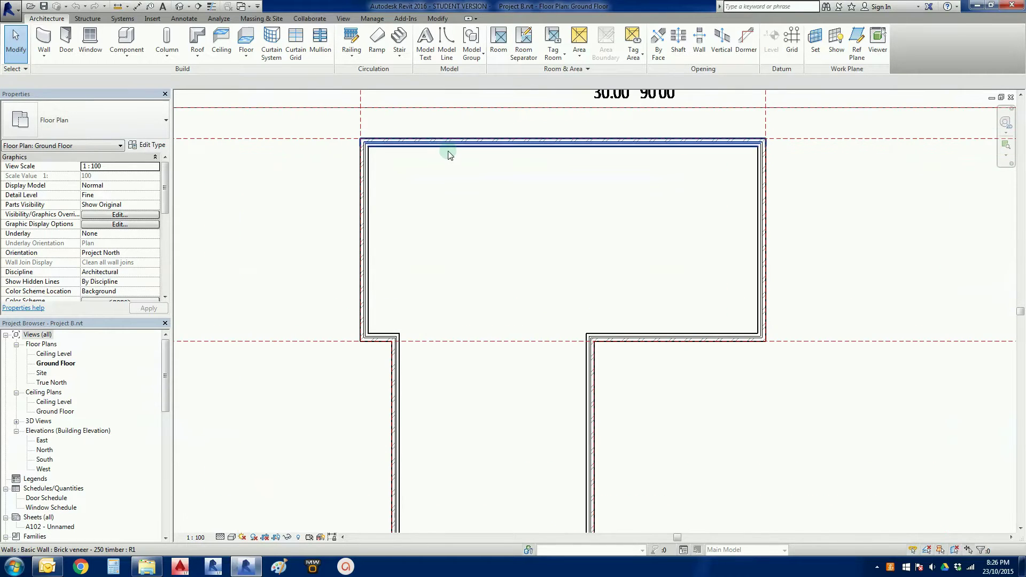
{"action": "left_click", "coordinate": [448, 155]}
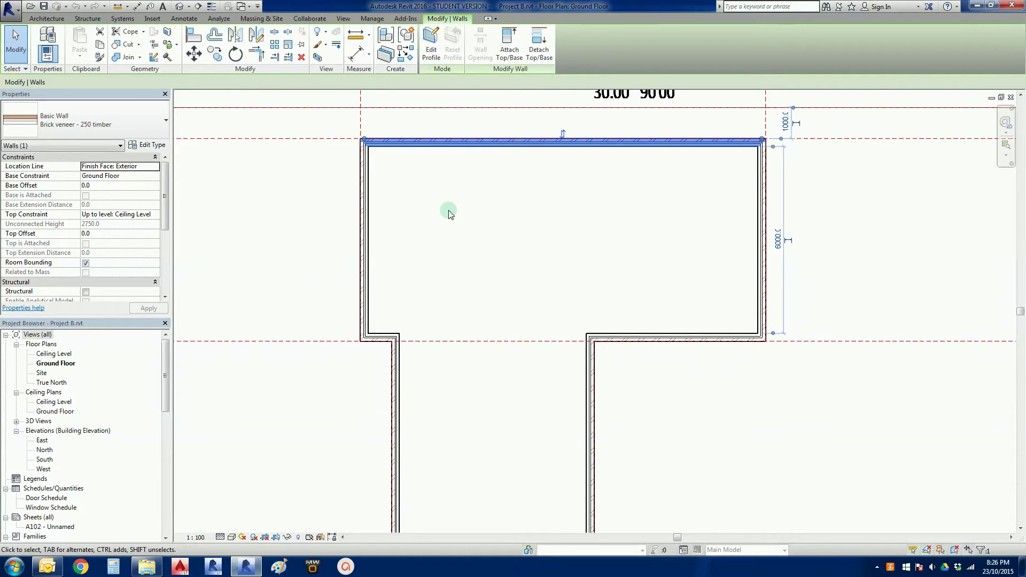
{"action": "left_click", "coordinate": [449, 214]}
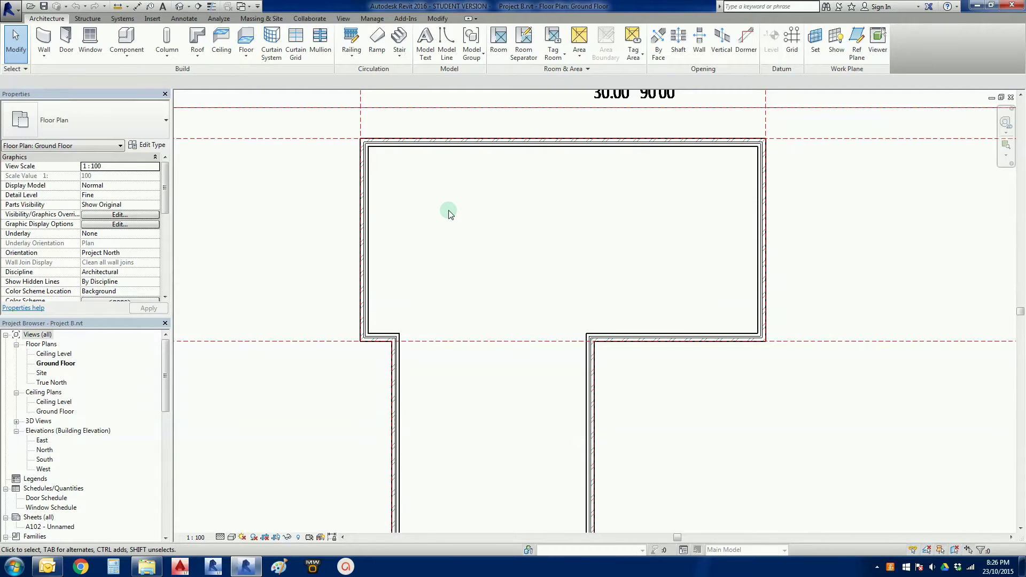
{"action": "scroll", "coordinate": [449, 214], "scroll_direction": "down", "scroll_amount": 3}
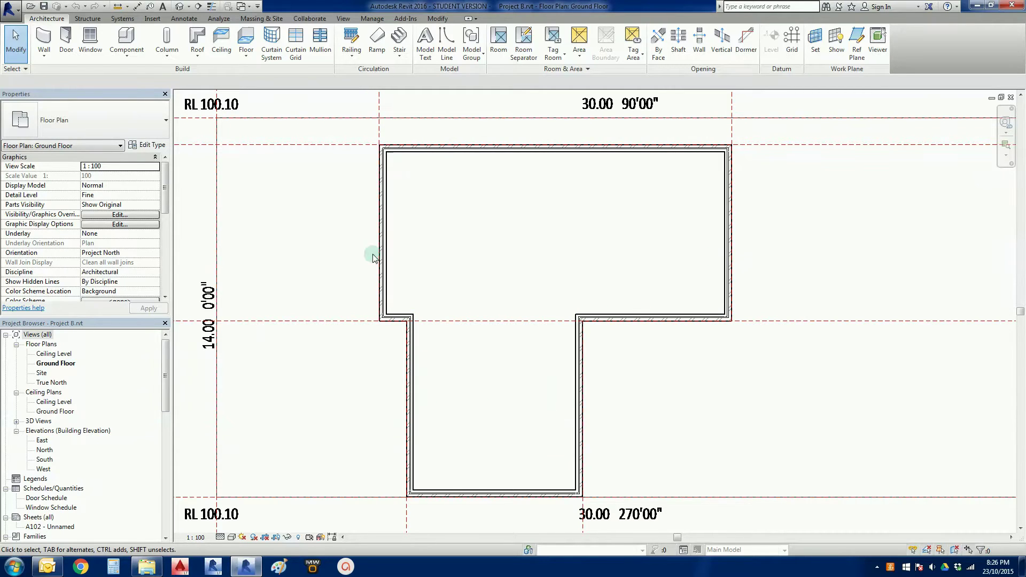
{"action": "left_click", "coordinate": [448, 156]}
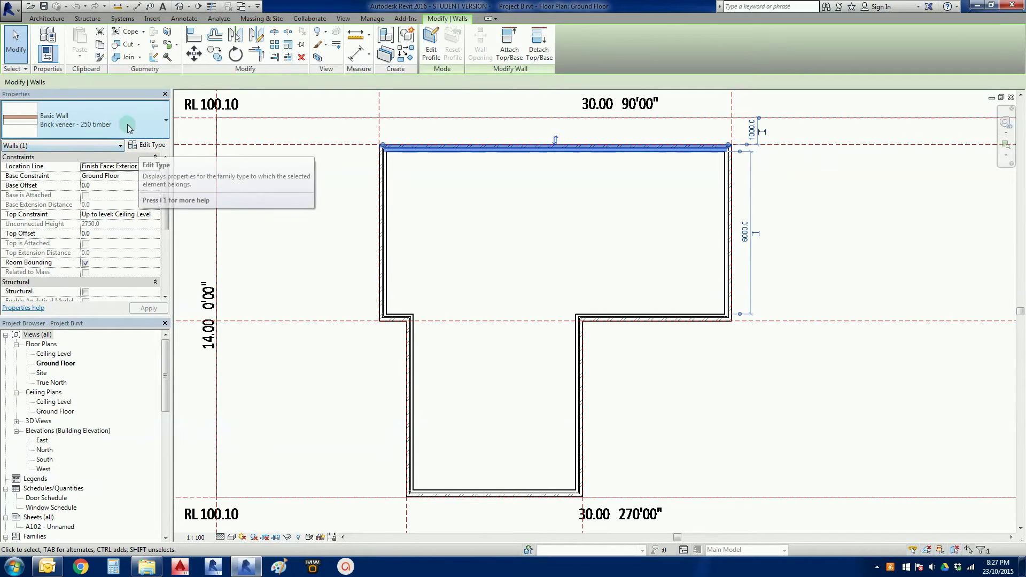
Step: Open Type Properties for Brick veneer - 250 timber and move the dialog right, off the plan
{"action": "left_click", "coordinate": [152, 146]}
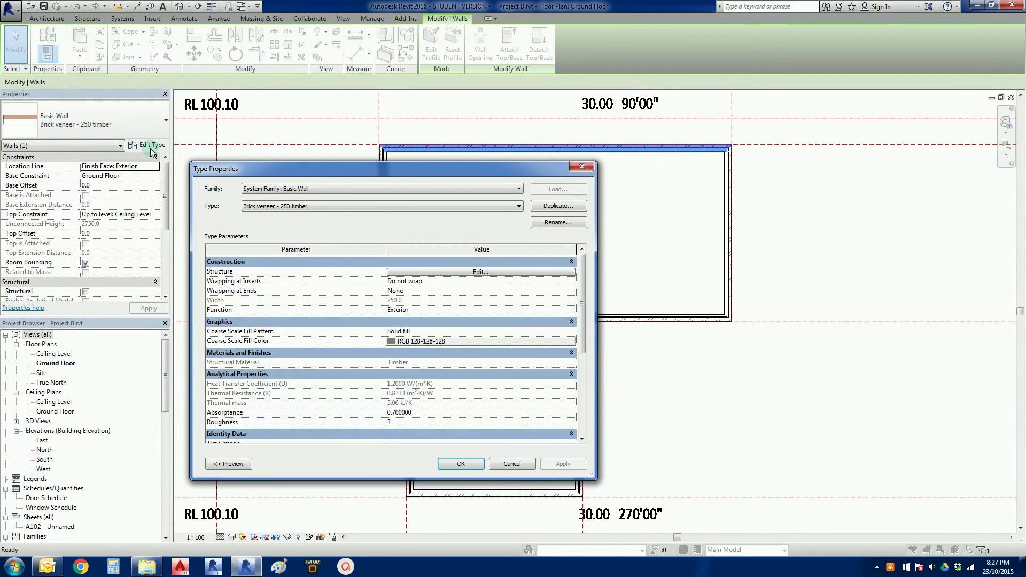
{"action": "left_click_drag", "start_coordinate": [301, 167], "coordinate": [452, 174]}
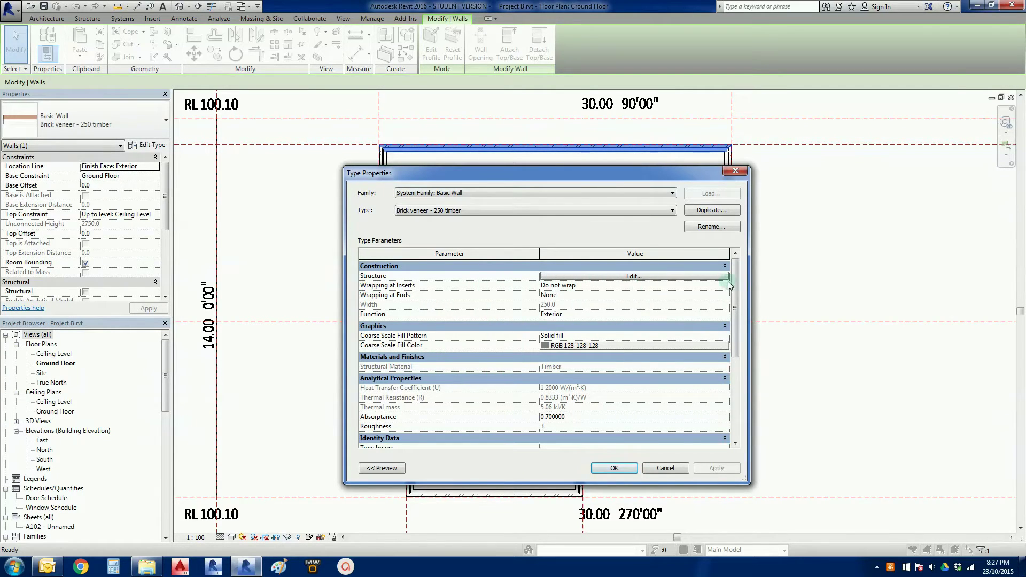
{"action": "mouse_move", "coordinate": [736, 283]}
{"action": "left_mouse_down"}
{"action": "mouse_move", "coordinate": [737, 364]}
{"action": "mouse_move", "coordinate": [738, 274]}
{"action": "left_mouse_up"}
{"action": "left_click_drag", "start_coordinate": [472, 176], "coordinate": [710, 171]}
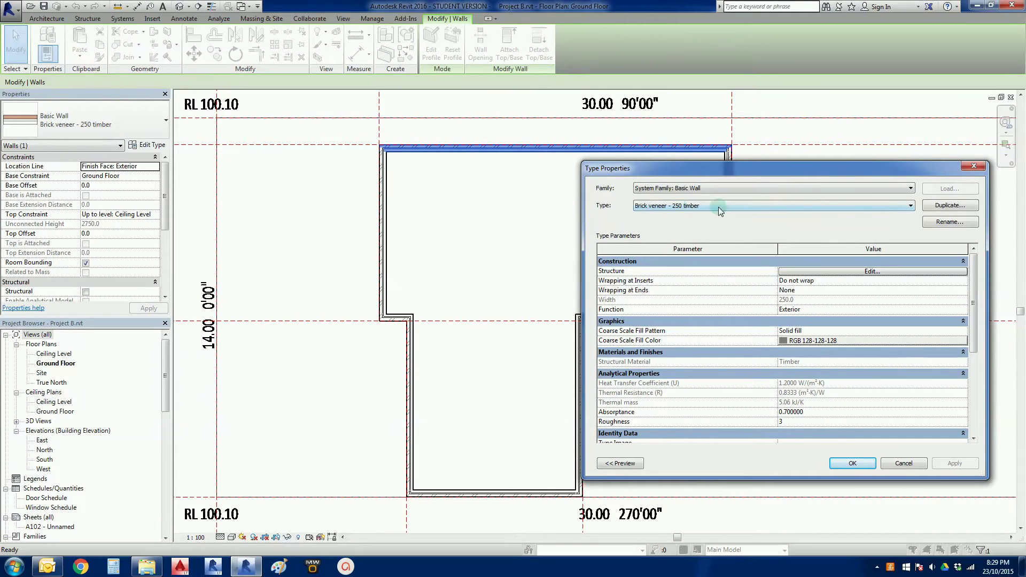
Step: Duplicate the wall type, changing '250' to '240' to name it 'Brick veneer - 240 timber'
{"action": "left_click", "coordinate": [968, 208]}
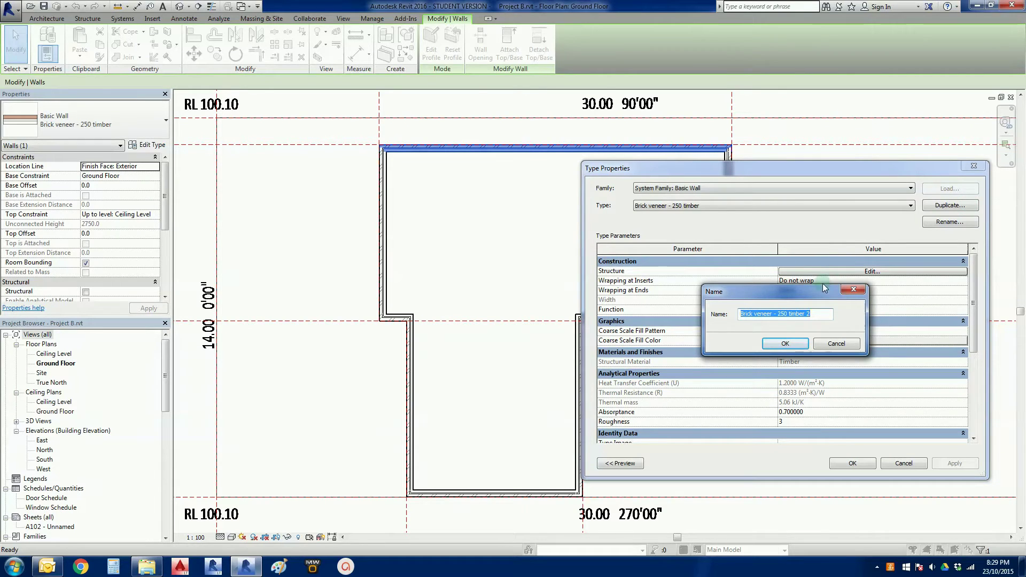
{"action": "left_click_drag", "start_coordinate": [809, 288], "coordinate": [593, 229]}
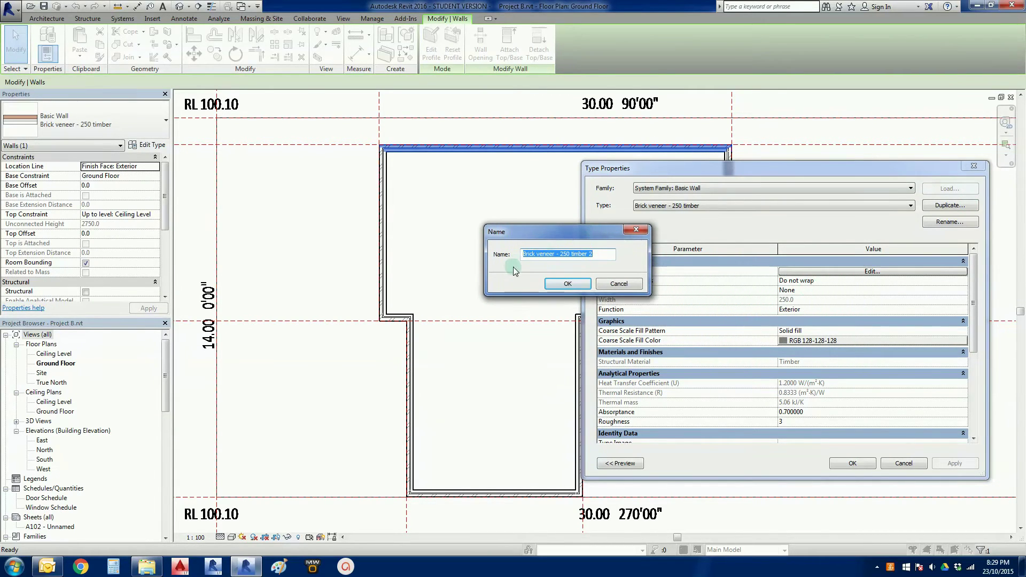
{"action": "left_click", "coordinate": [565, 255]}
{"action": "type", "text": "4"}
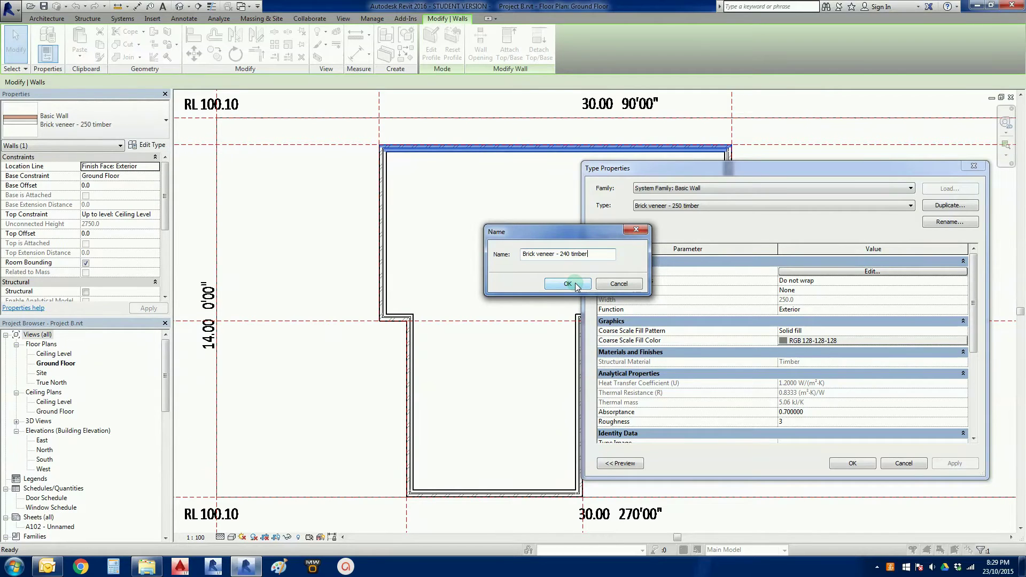
{"action": "left_click", "coordinate": [568, 284]}
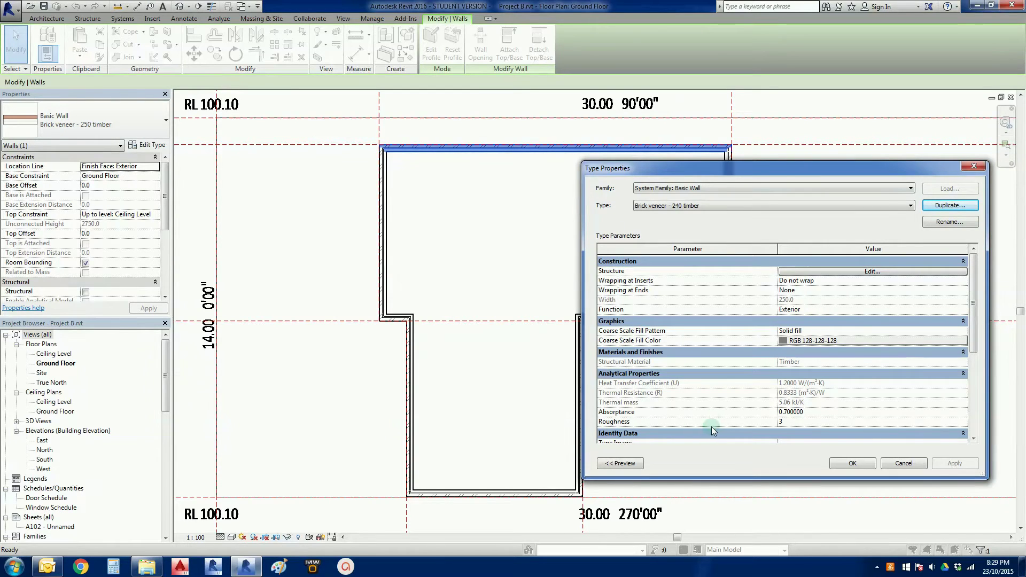
{"action": "mouse_move", "coordinate": [974, 282]}
{"action": "left_mouse_down"}
{"action": "mouse_move", "coordinate": [984, 364]}
{"action": "mouse_move", "coordinate": [992, 274]}
{"action": "left_mouse_up"}
Step: Open Edit Assembly for the structure, showing brick 110.0, air barrier 50.0 and timber 90.0
{"action": "left_click", "coordinate": [855, 271]}
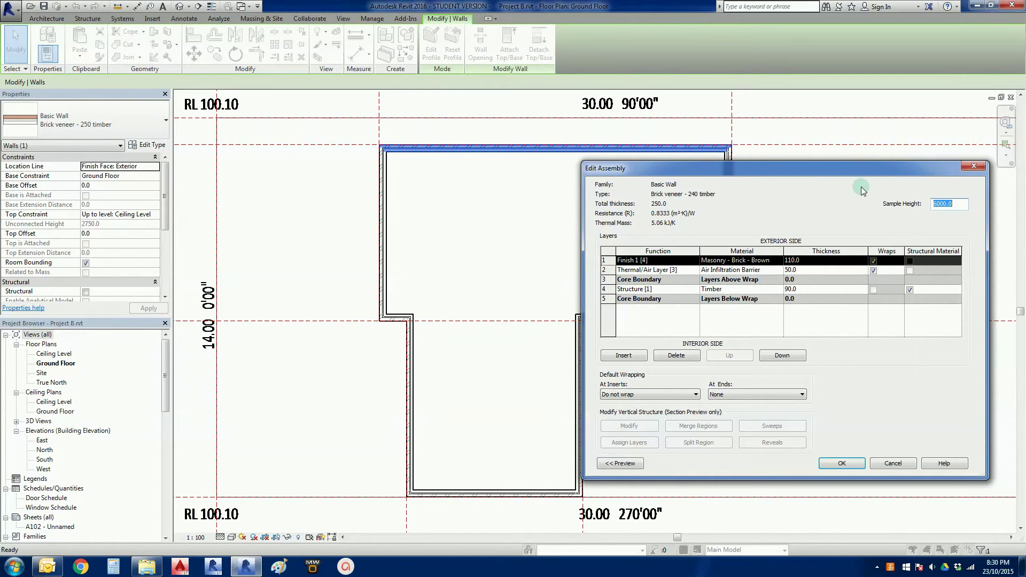
{"action": "left_click_drag", "start_coordinate": [874, 168], "coordinate": [848, 140]}
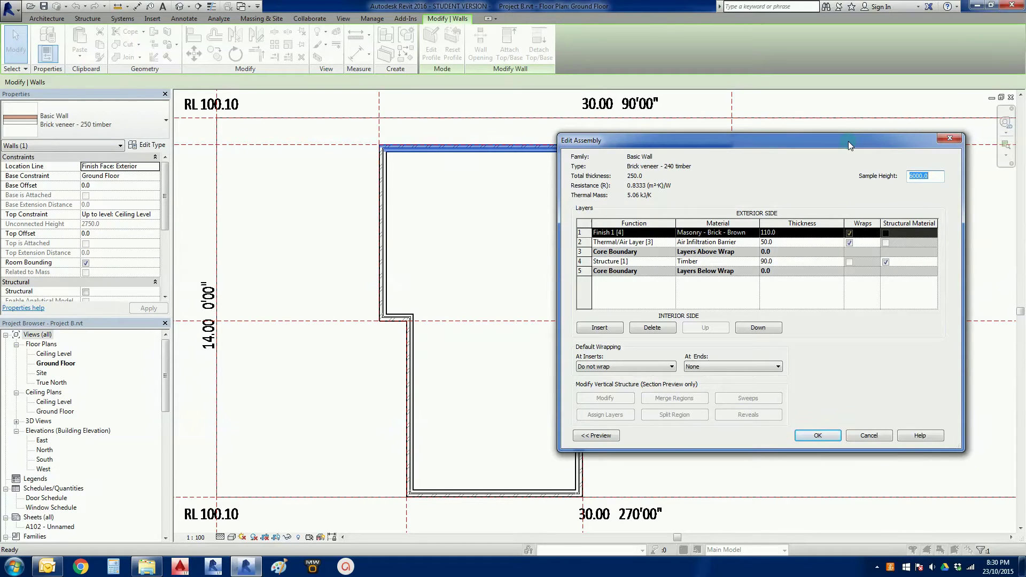
{"action": "left_click", "coordinate": [775, 284]}
{"action": "left_click", "coordinate": [773, 235]}
Step: Reduce the air infiltration barrier layer from 50 to 40, bringing the total to 240
{"action": "left_click", "coordinate": [771, 243]}
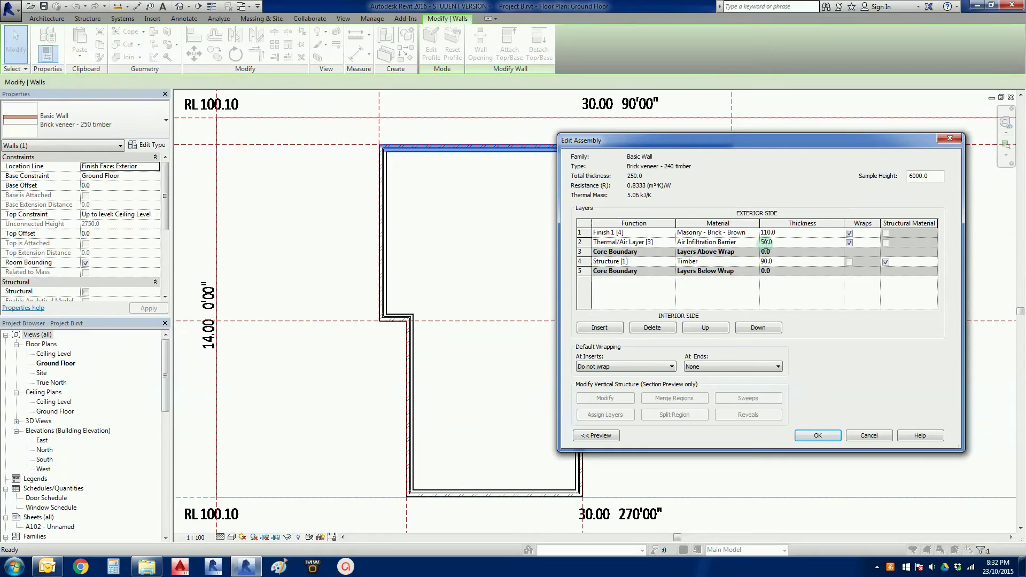
{"action": "key", "text": "BackSpace"}
{"action": "type", "text": "4"}
{"action": "type", "text": "5"}
{"action": "left_click_drag", "start_coordinate": [781, 142], "coordinate": [594, 131]}
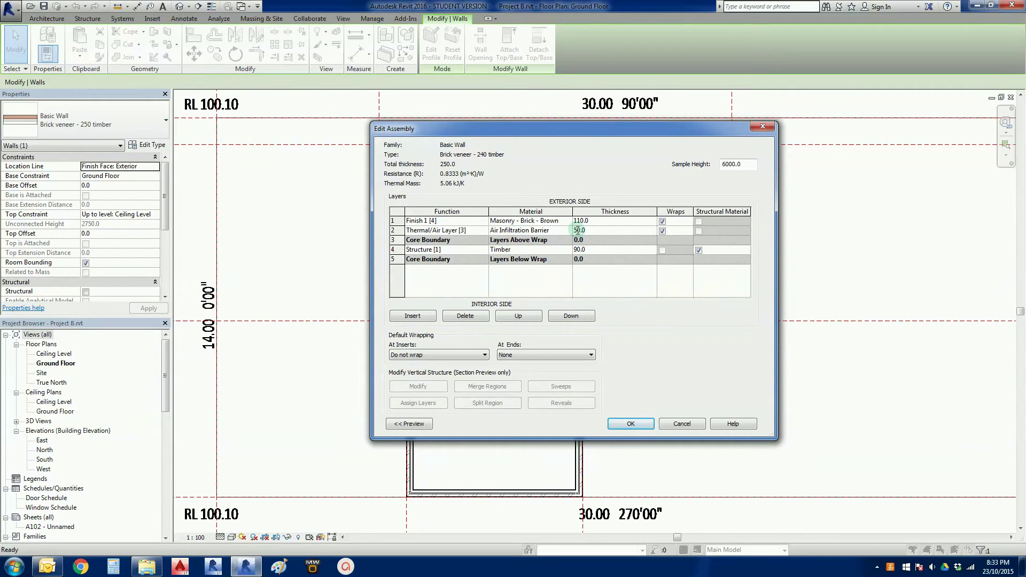
{"action": "left_click", "coordinate": [578, 230]}
{"action": "left_click", "coordinate": [571, 230]}
{"action": "left_click", "coordinate": [580, 251]}
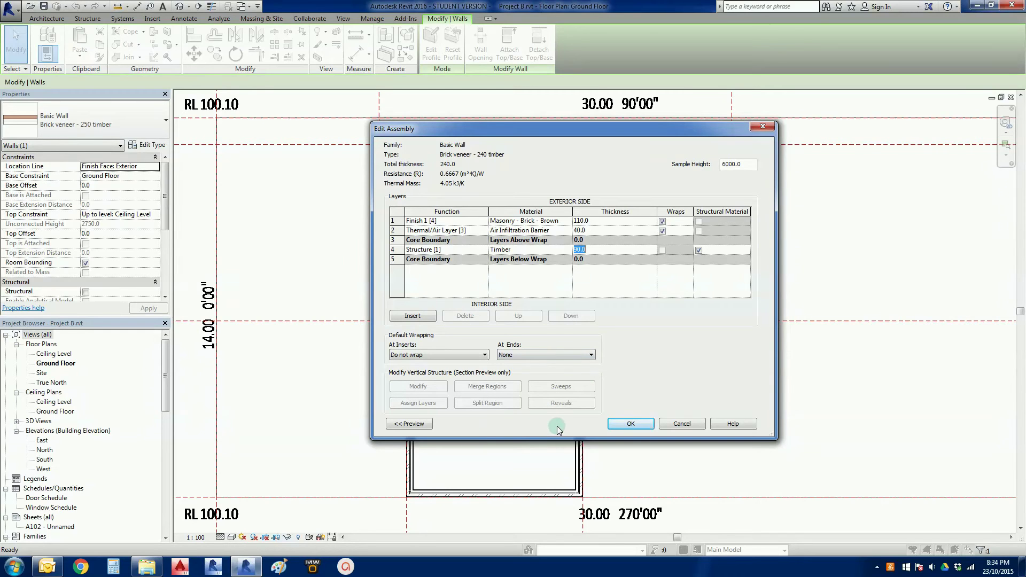
Step: Toggle the wall section preview on and off, then accept the 240 layer assembly
{"action": "left_click", "coordinate": [429, 426]}
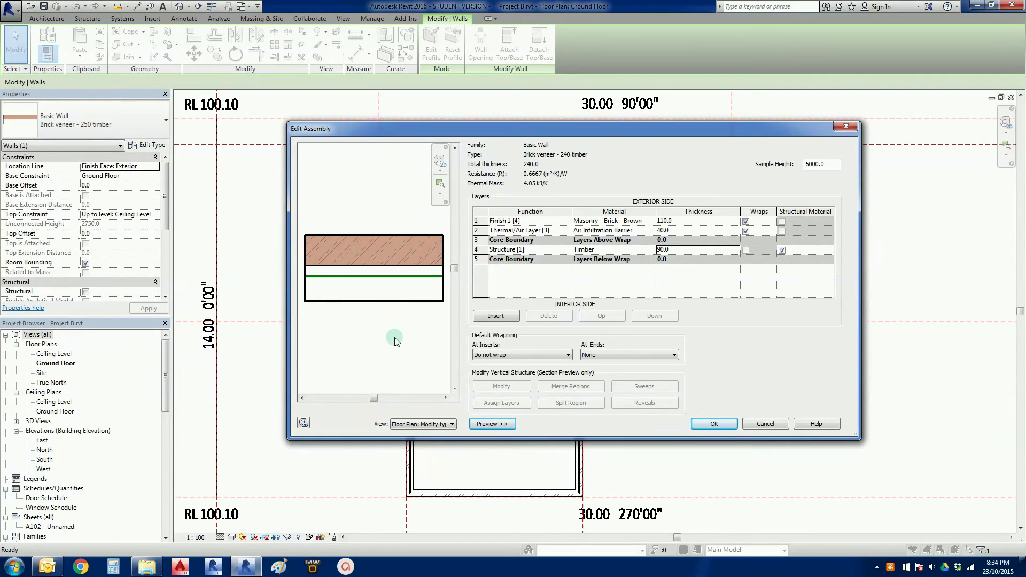
{"action": "left_click", "coordinate": [490, 424]}
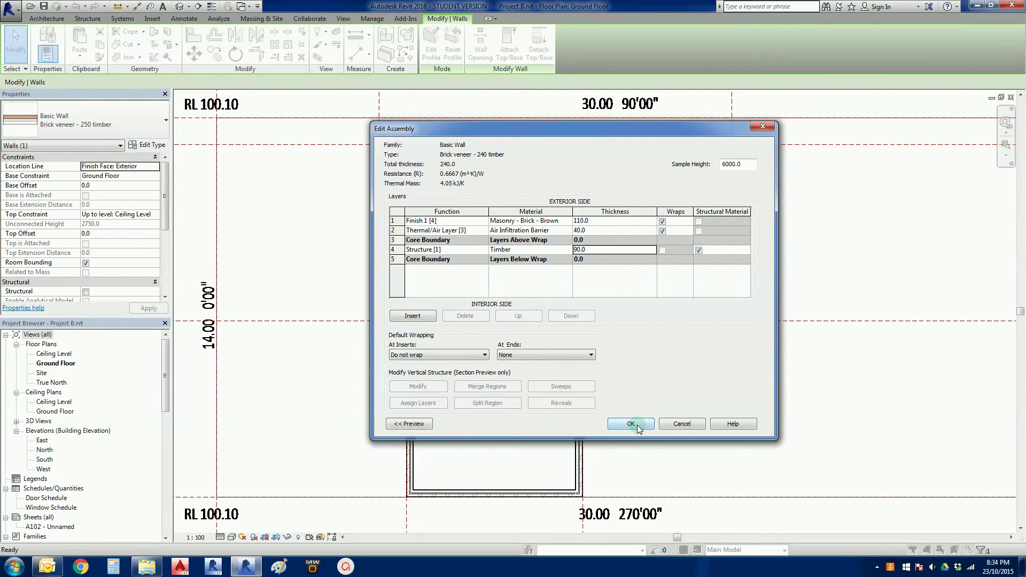
{"action": "left_click_drag", "start_coordinate": [613, 130], "coordinate": [601, 174]}
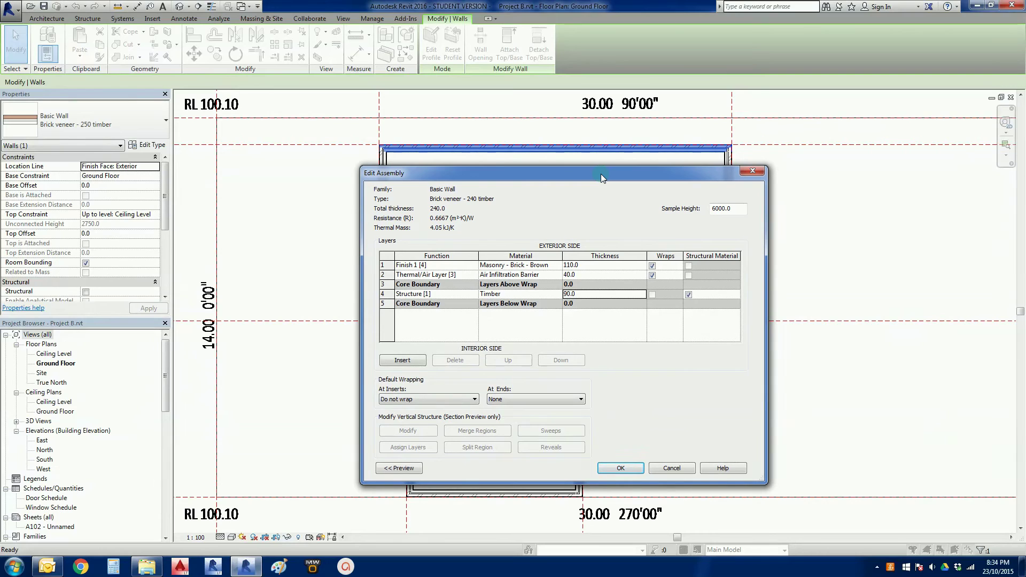
{"action": "left_click", "coordinate": [621, 469]}
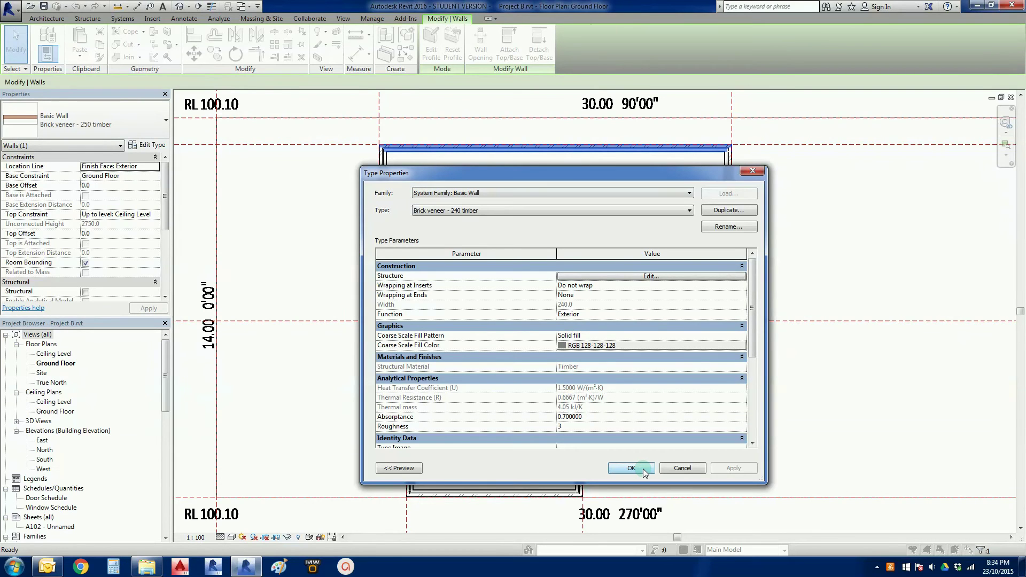
{"action": "left_click", "coordinate": [638, 469]}
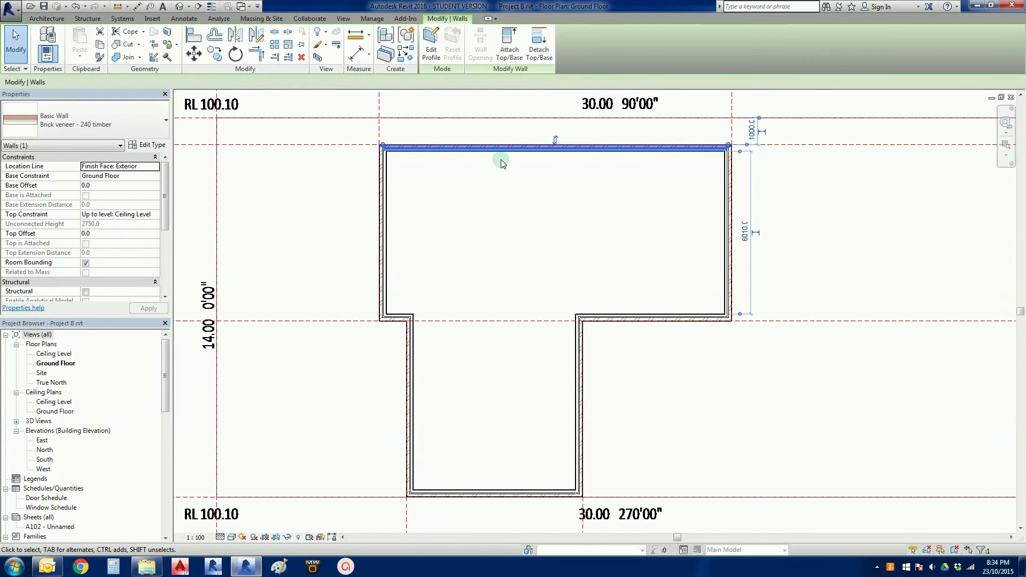
{"action": "left_click", "coordinate": [504, 180]}
{"action": "scroll", "coordinate": [503, 180], "scroll_direction": "up", "scroll_amount": 5}
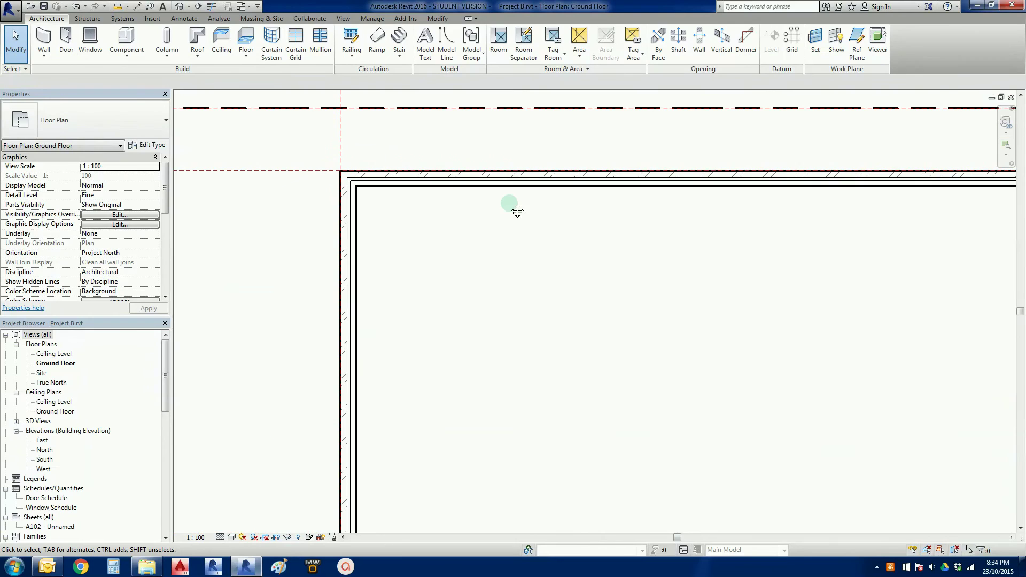
{"action": "left_click", "coordinate": [469, 186]}
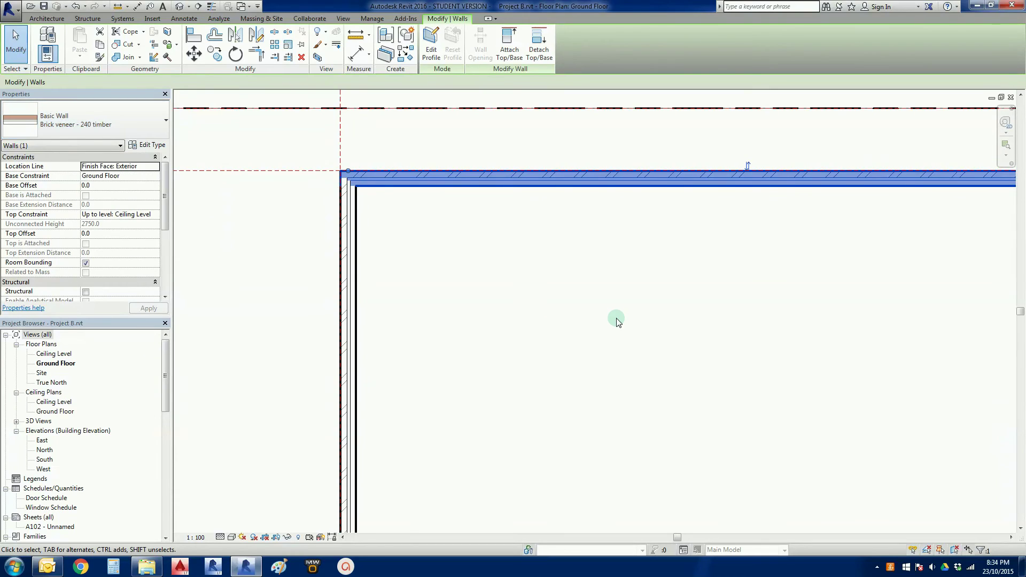
{"action": "key", "text": "Escape"}
{"action": "left_click", "coordinate": [357, 275]}
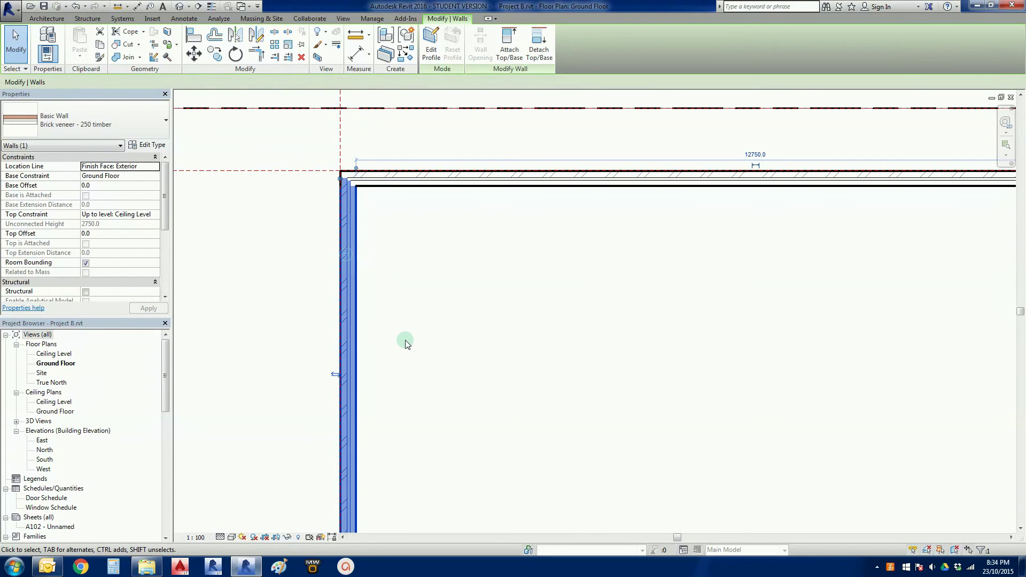
{"action": "scroll", "coordinate": [406, 345], "scroll_direction": "down", "scroll_amount": 3}
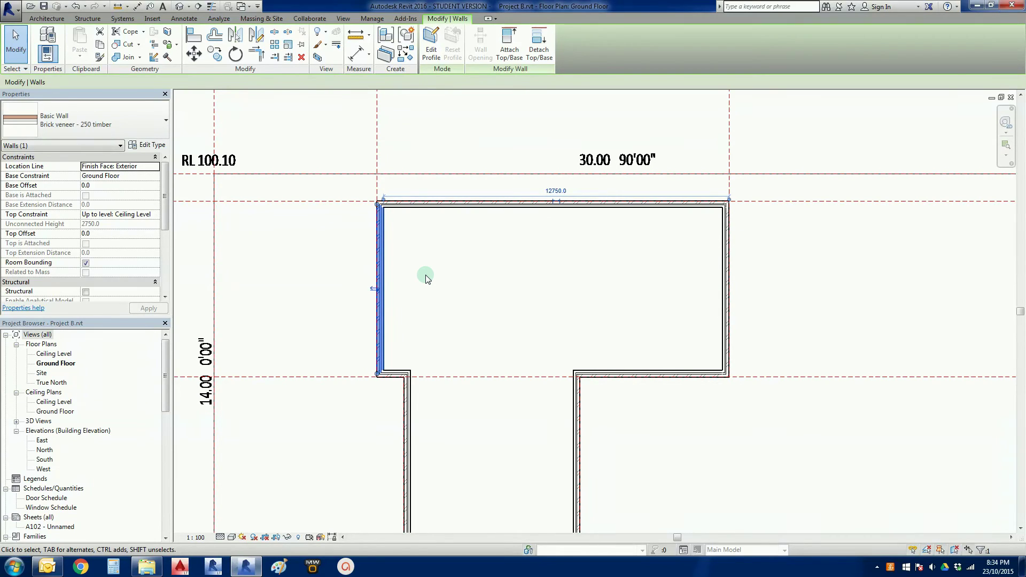
{"action": "scroll", "coordinate": [428, 278], "scroll_direction": "down", "scroll_amount": 3}
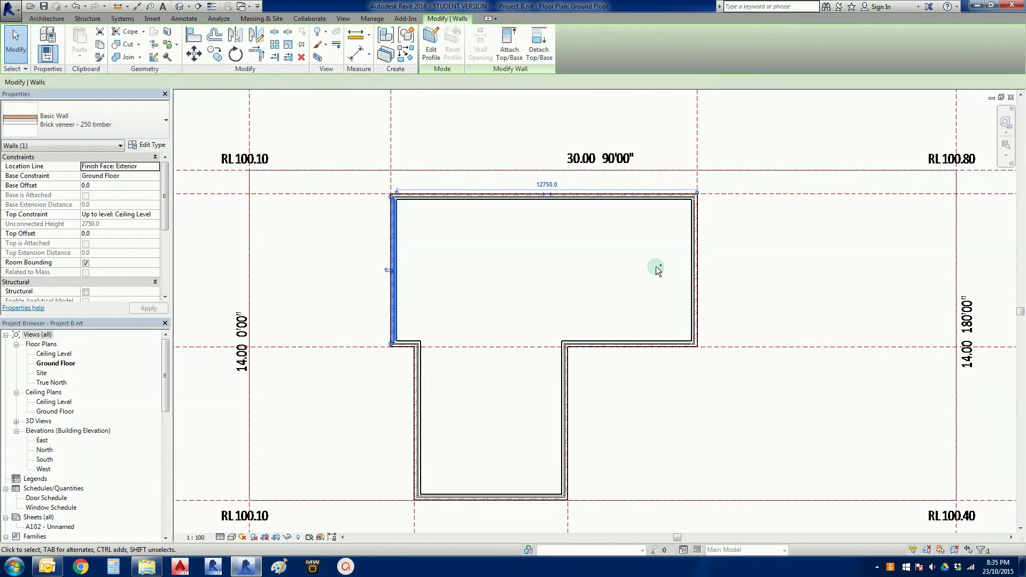
Step: Add six more walls to the top-wall selection and switch all seven to Brick veneer - 240 timber
{"action": "left_click", "coordinate": [690, 267], "text": "ctrl"}
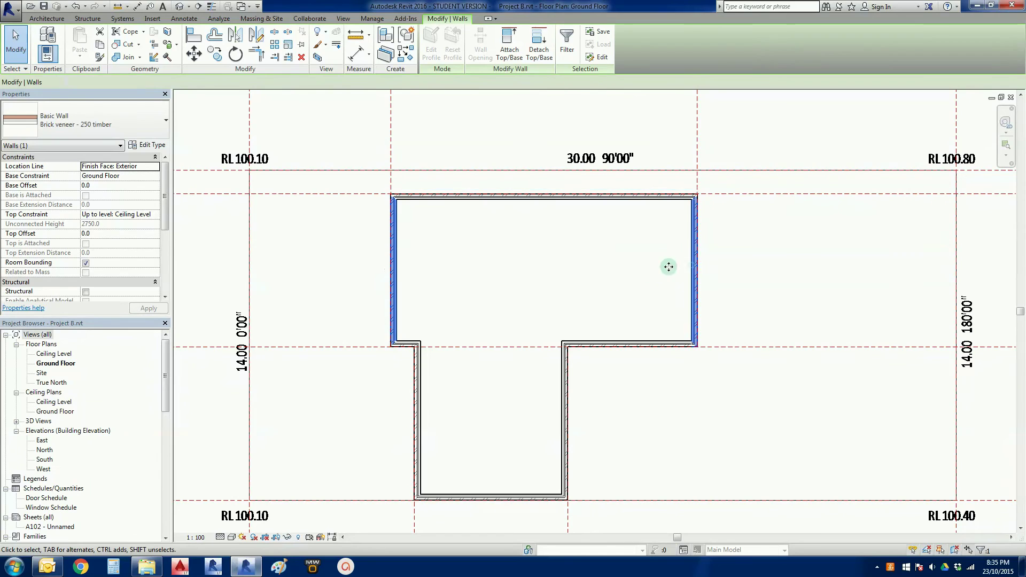
{"action": "left_click", "coordinate": [614, 339], "text": "ctrl"}
{"action": "left_click", "coordinate": [563, 374], "text": "ctrl"}
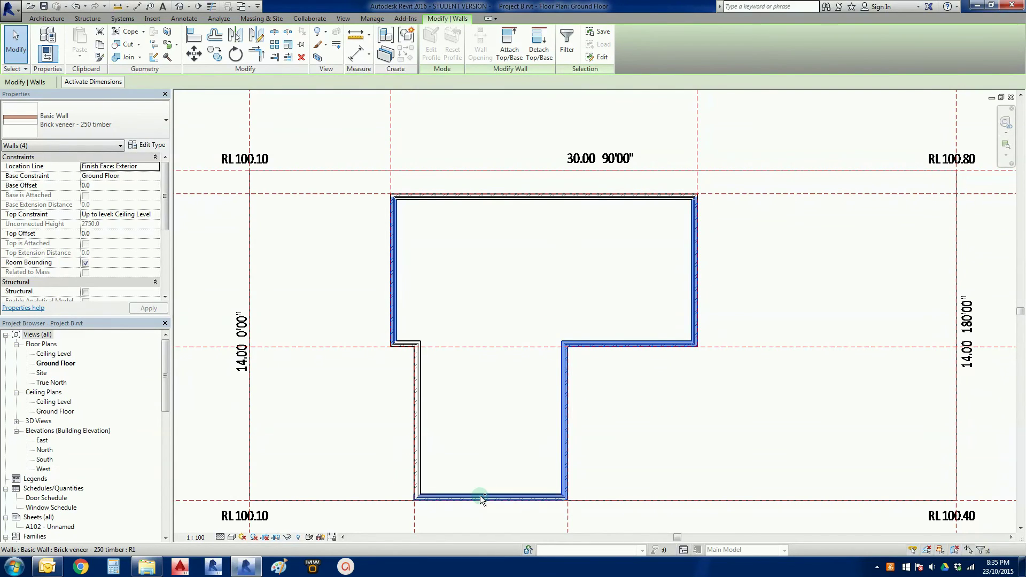
{"action": "left_click", "coordinate": [480, 496], "text": "ctrl"}
{"action": "left_click", "coordinate": [414, 426], "text": "ctrl"}
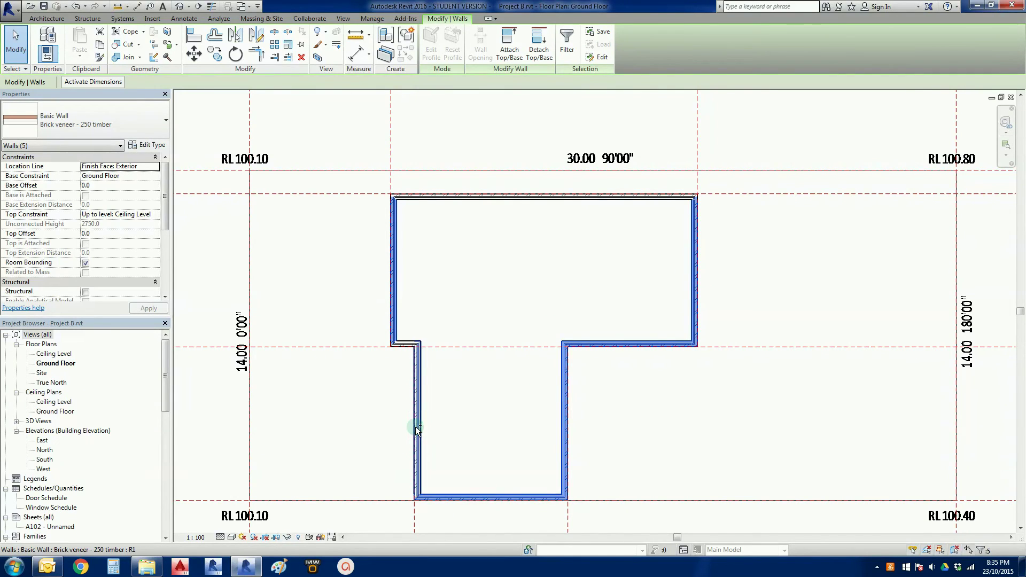
{"action": "left_click", "coordinate": [410, 344], "text": "ctrl"}
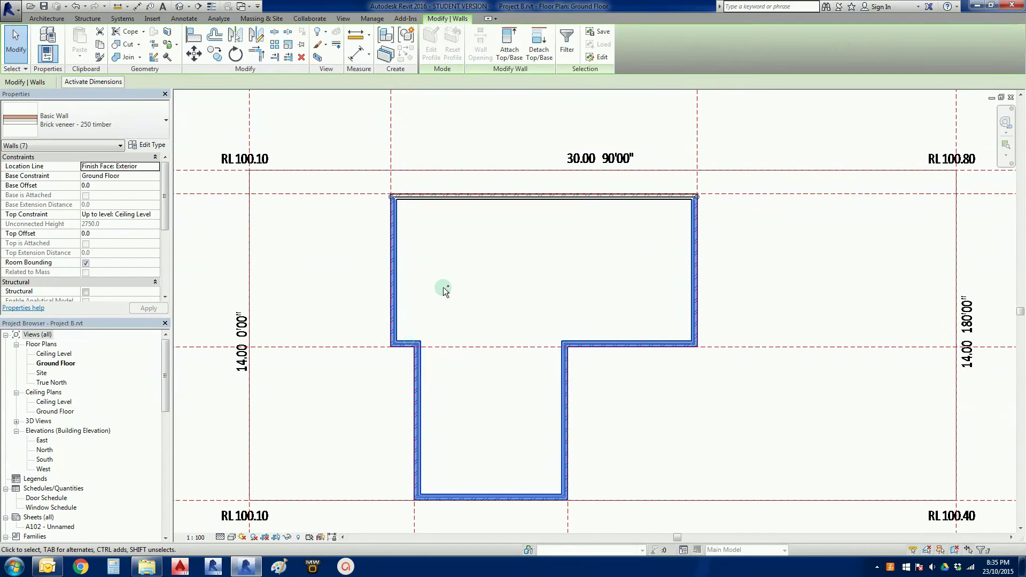
{"action": "left_click", "coordinate": [152, 127]}
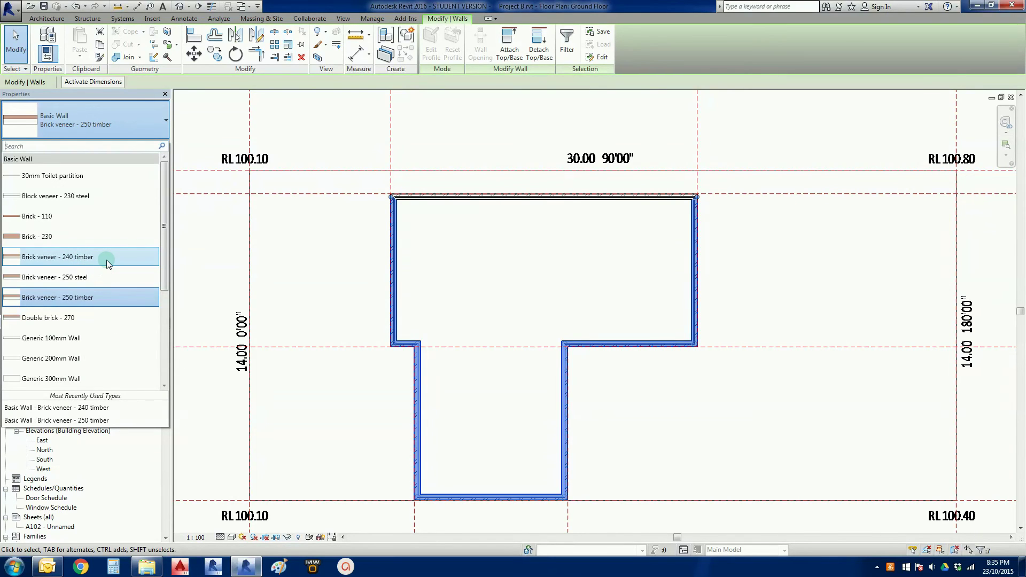
{"action": "left_click", "coordinate": [107, 260]}
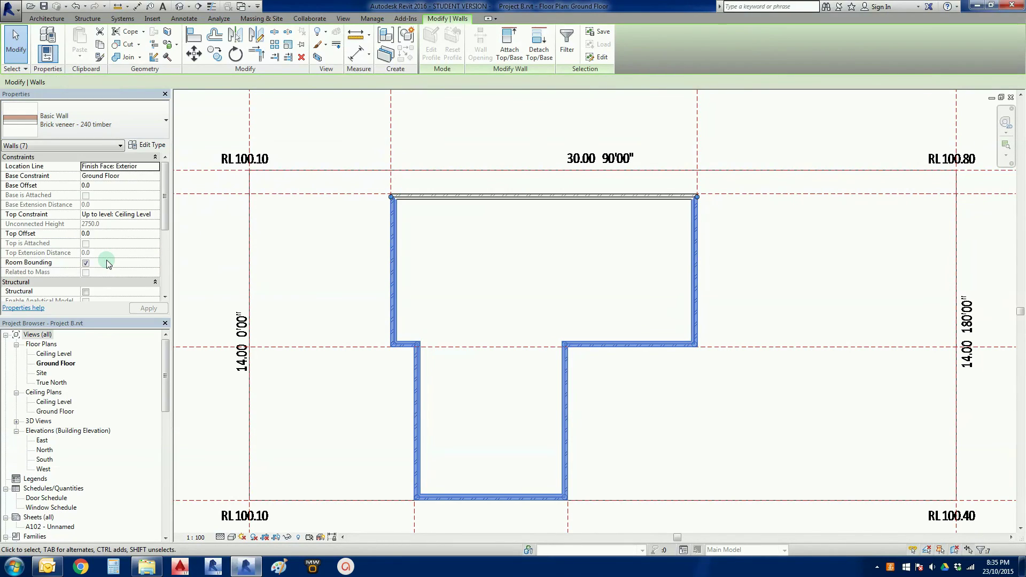
{"action": "left_click", "coordinate": [292, 254]}
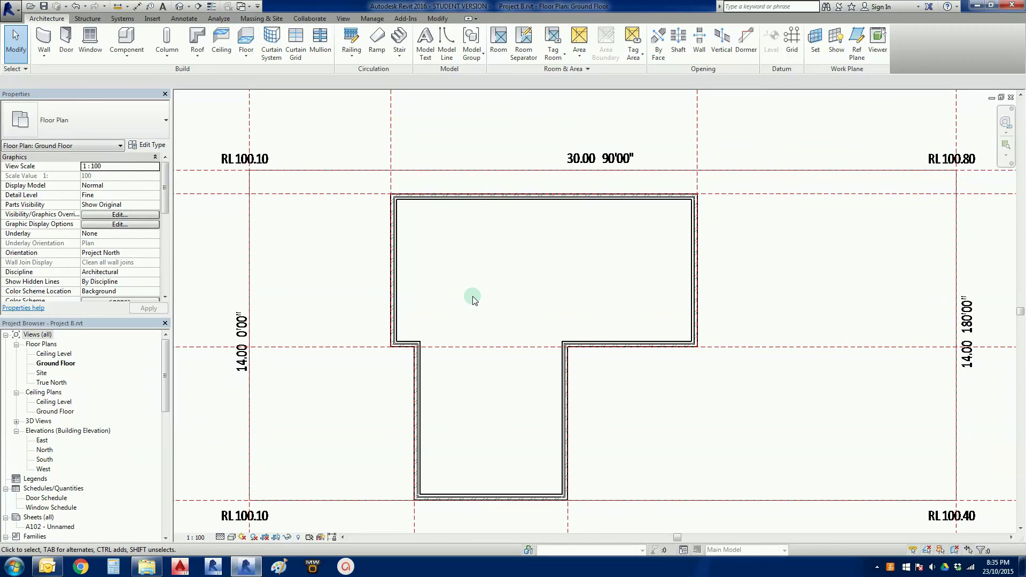
{"action": "scroll", "coordinate": [422, 277], "scroll_direction": "up", "scroll_amount": 5}
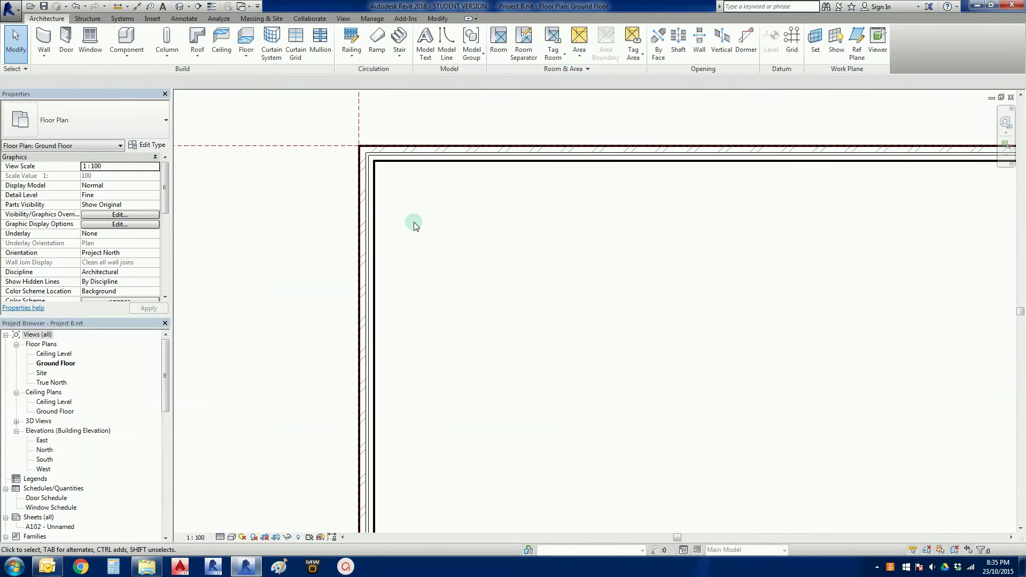
{"action": "scroll", "coordinate": [457, 323], "scroll_direction": "down", "scroll_amount": 1}
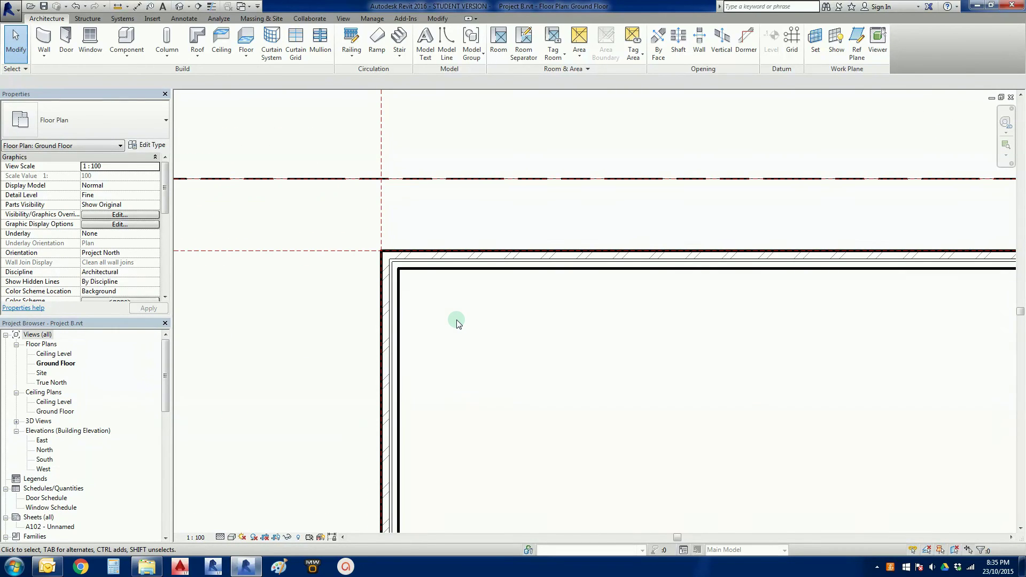
{"action": "key", "text": "d"}
{"action": "key", "text": "i"}
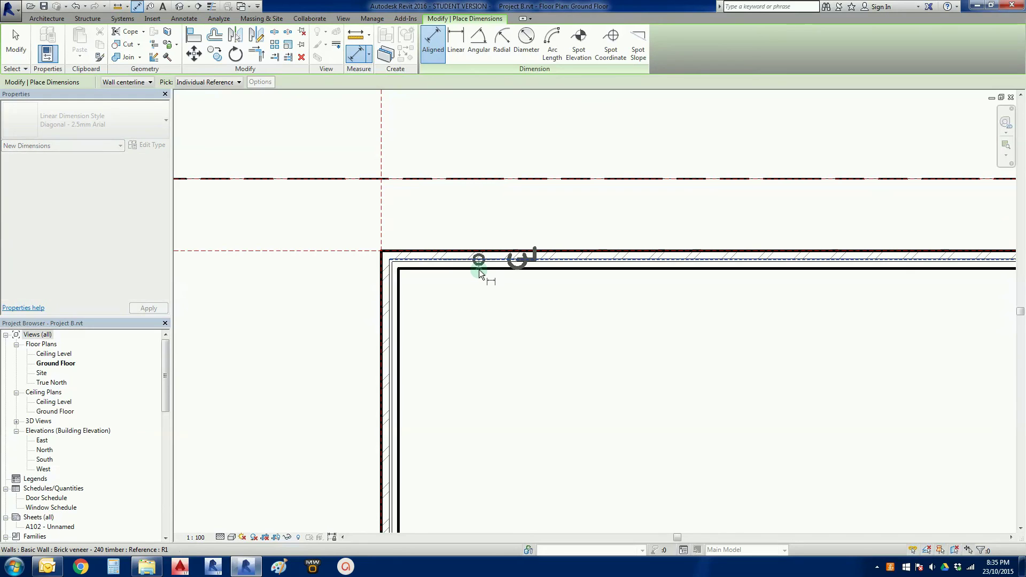
{"action": "left_click", "coordinate": [144, 86]}
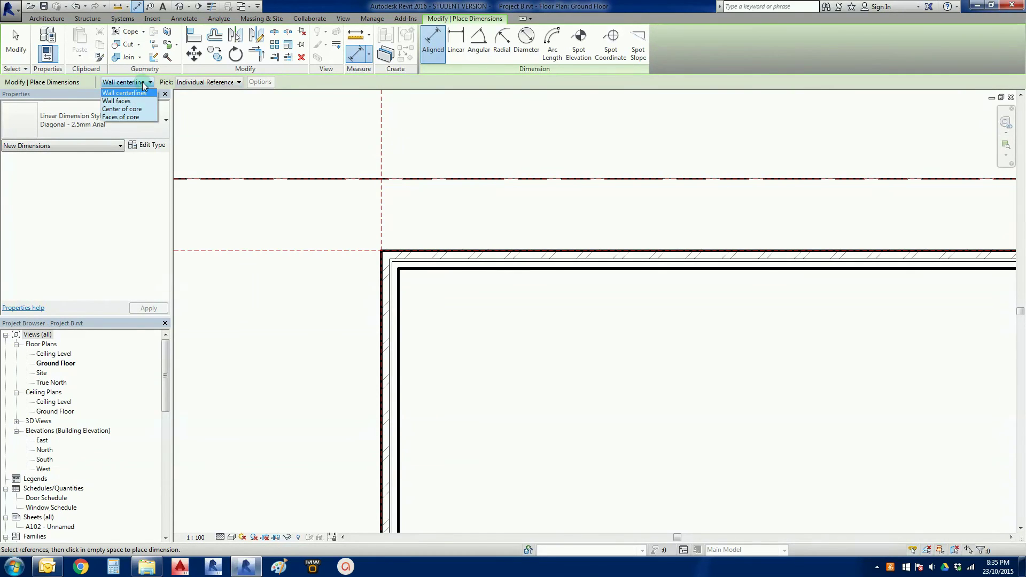
{"action": "left_click", "coordinate": [116, 101]}
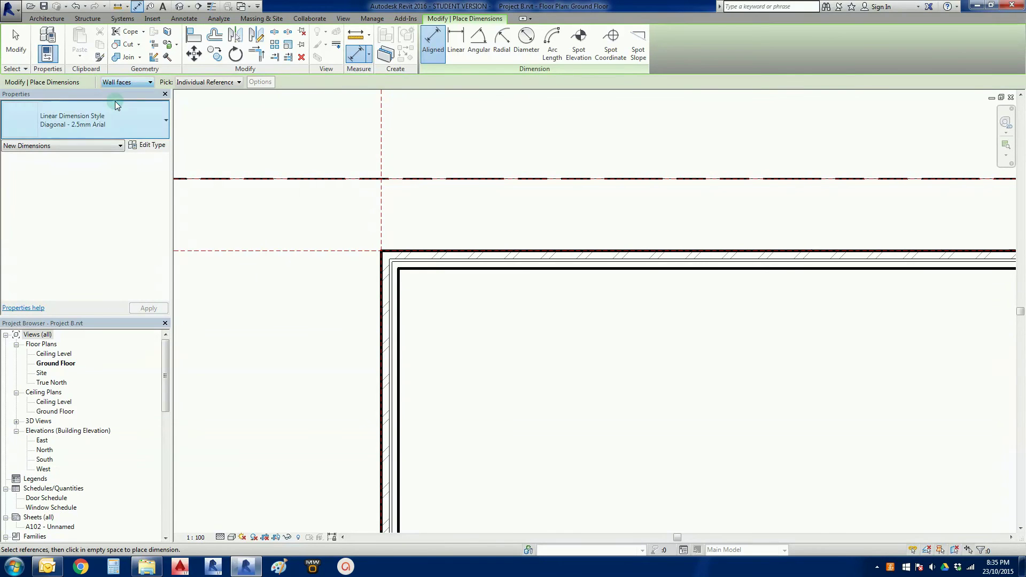
{"action": "left_click", "coordinate": [454, 252]}
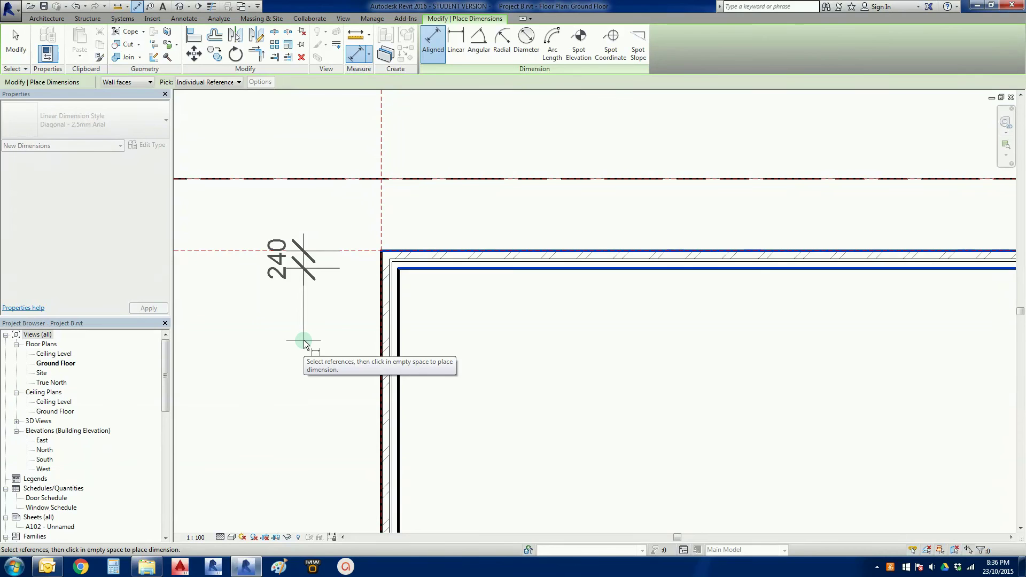
{"action": "key", "text": "Escape"}
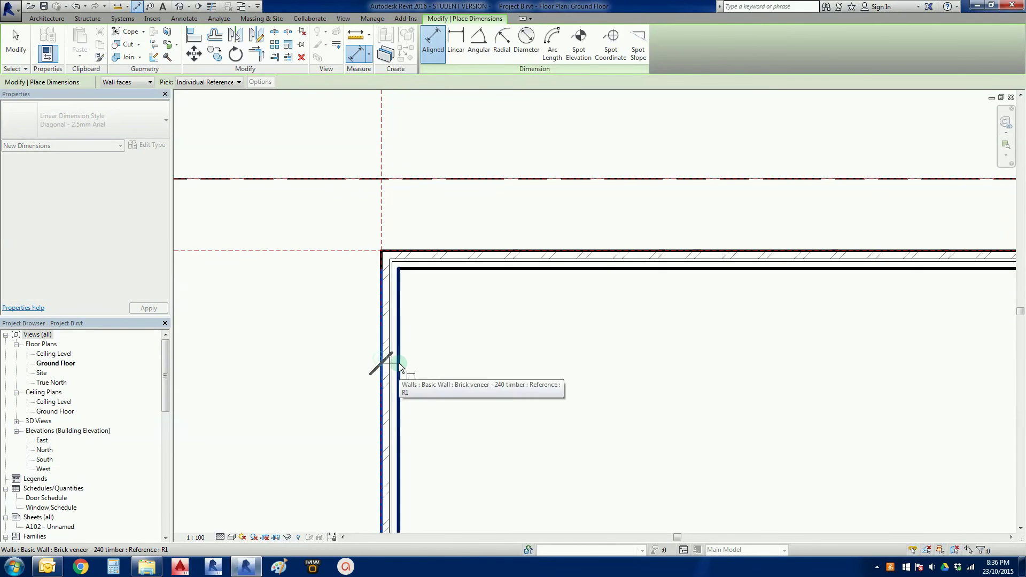
{"action": "left_click", "coordinate": [399, 364]}
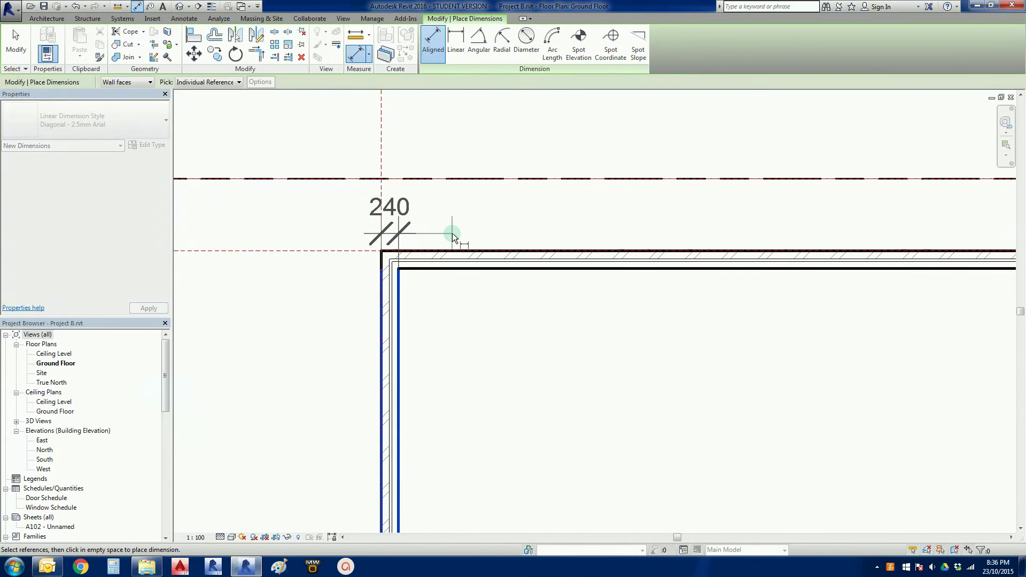
{"action": "key", "text": "Escape"}
{"action": "key", "text": "Escape"}
{"action": "scroll", "coordinate": [510, 380], "scroll_direction": "down", "scroll_amount": 4}
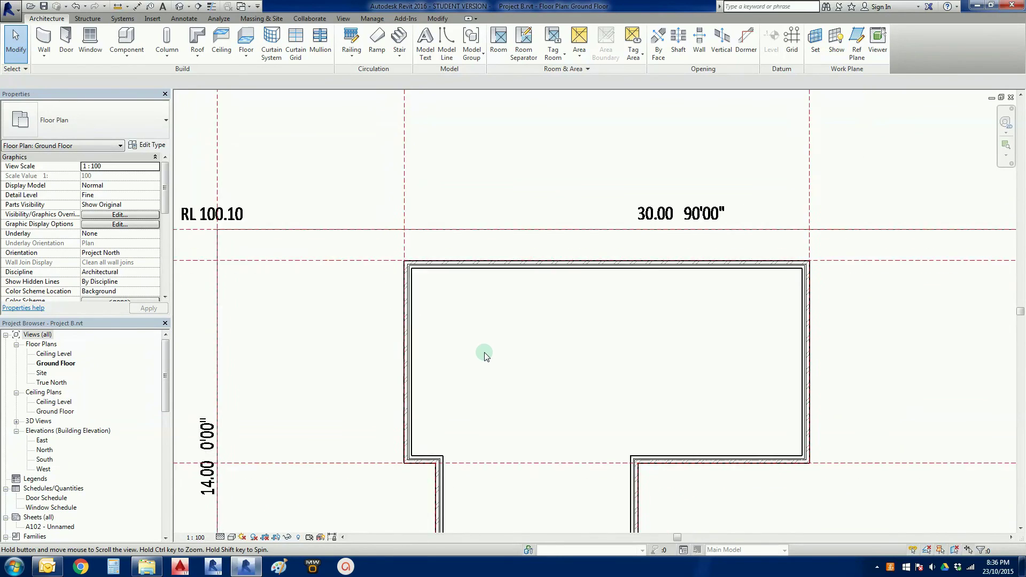
{"action": "scroll", "coordinate": [469, 293], "scroll_direction": "down", "scroll_amount": 1}
{"action": "middle_click_drag", "start_coordinate": [485, 356], "coordinate": [463, 219]}
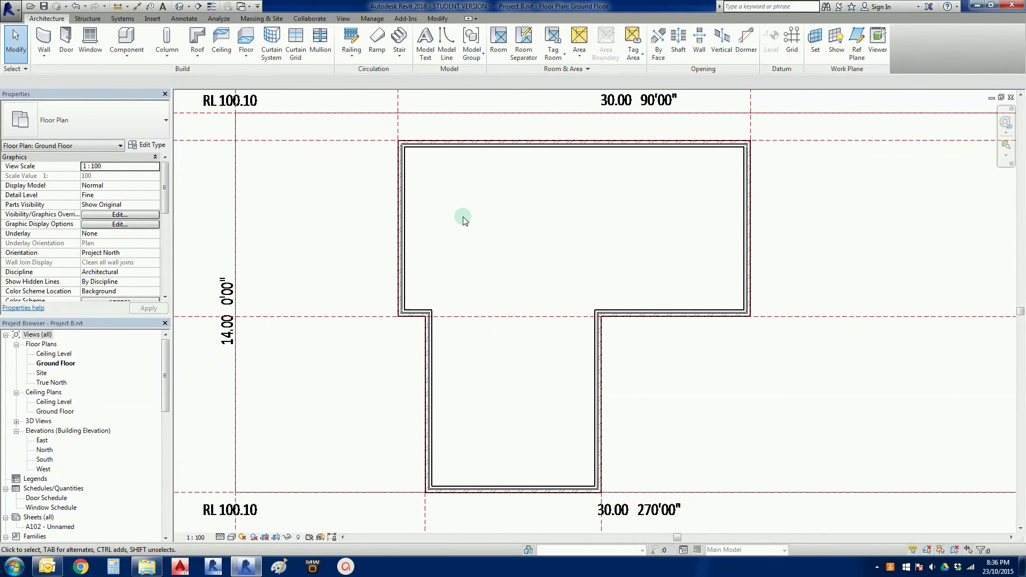